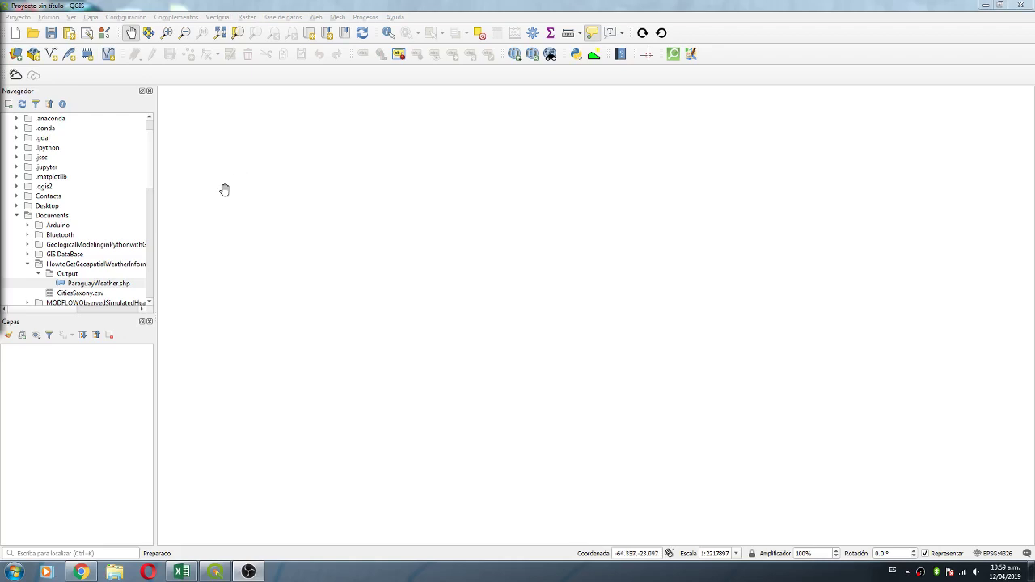
left_click(175, 17)
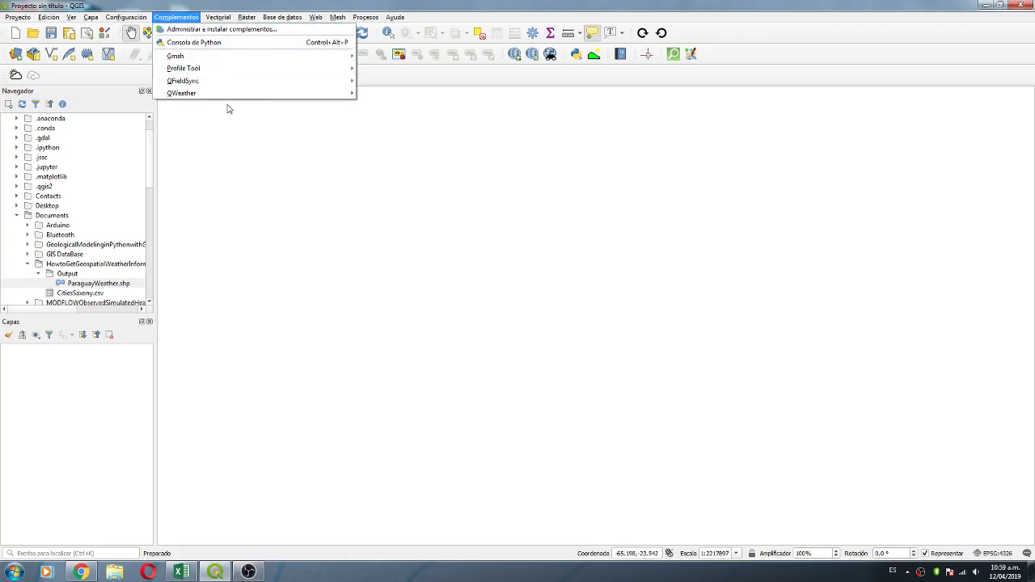
mouse_move(182, 93)
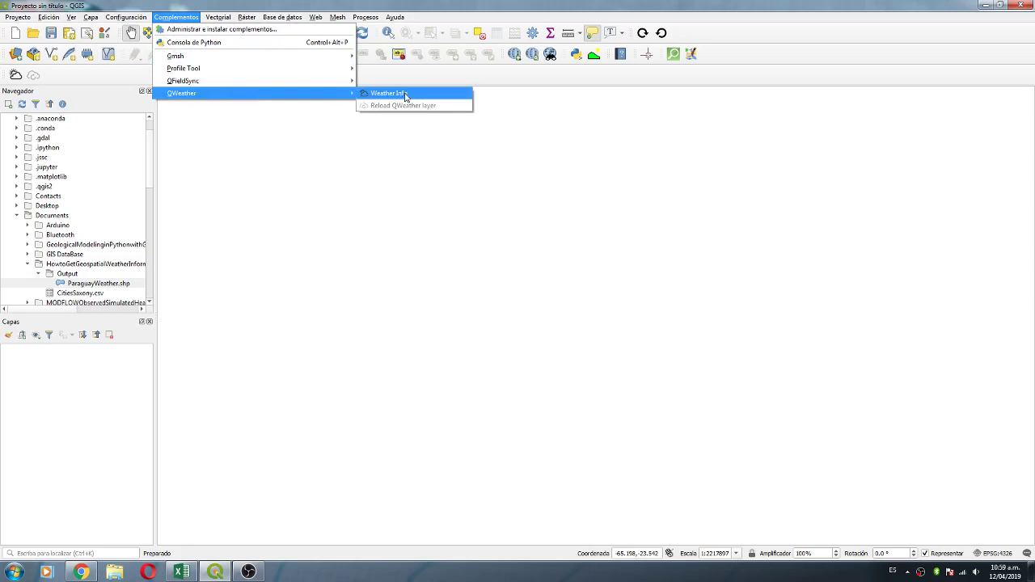
left_click(405, 97)
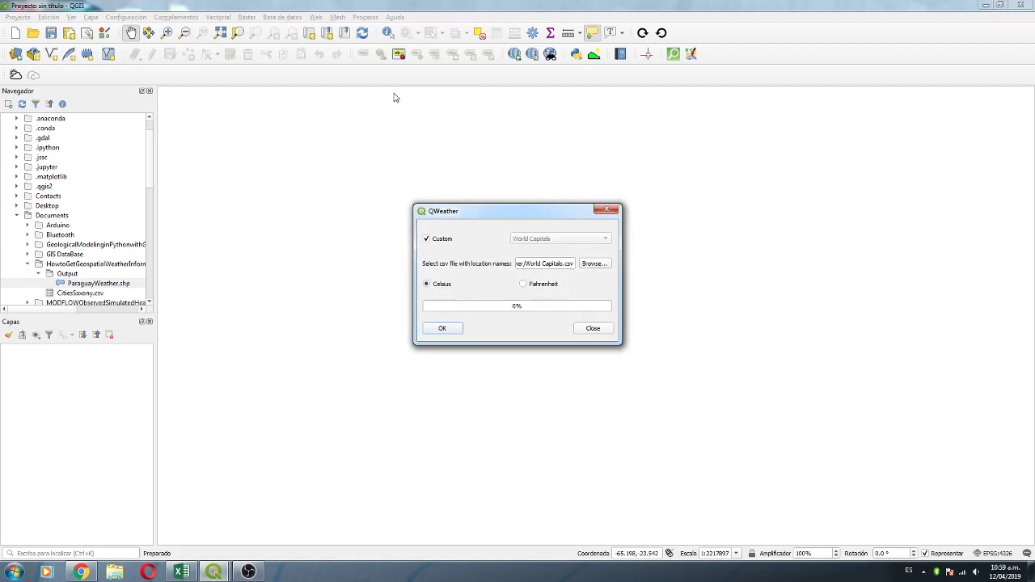
left_click(447, 240)
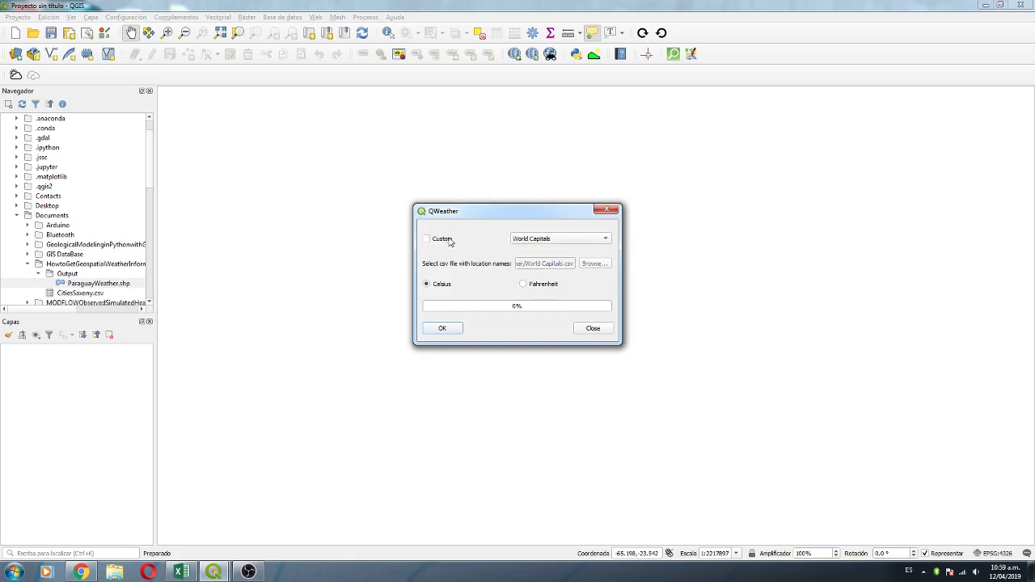
left_click(560, 238)
scroll(550, 392, "down", 5)
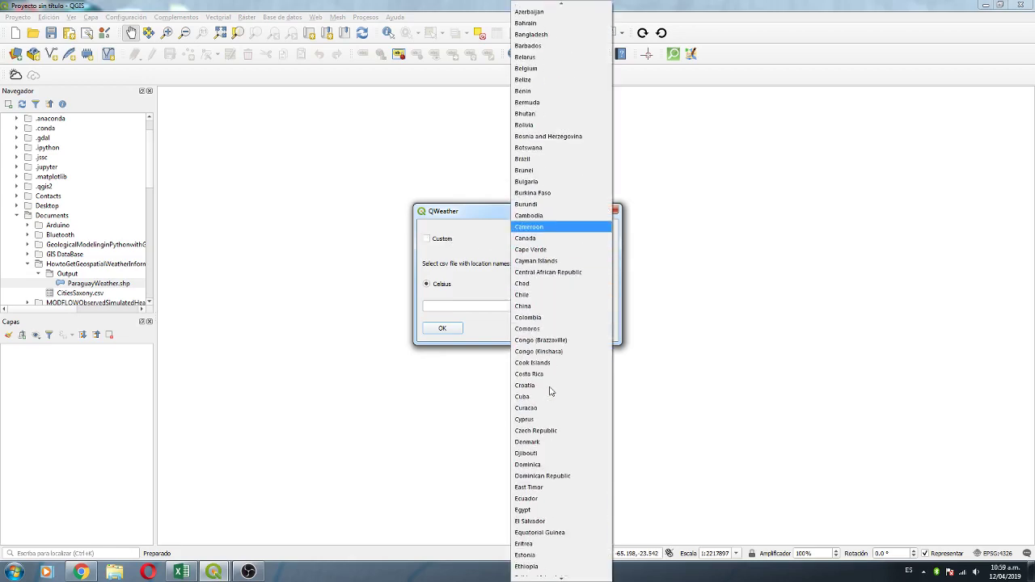
scroll(550, 391, "down", 9)
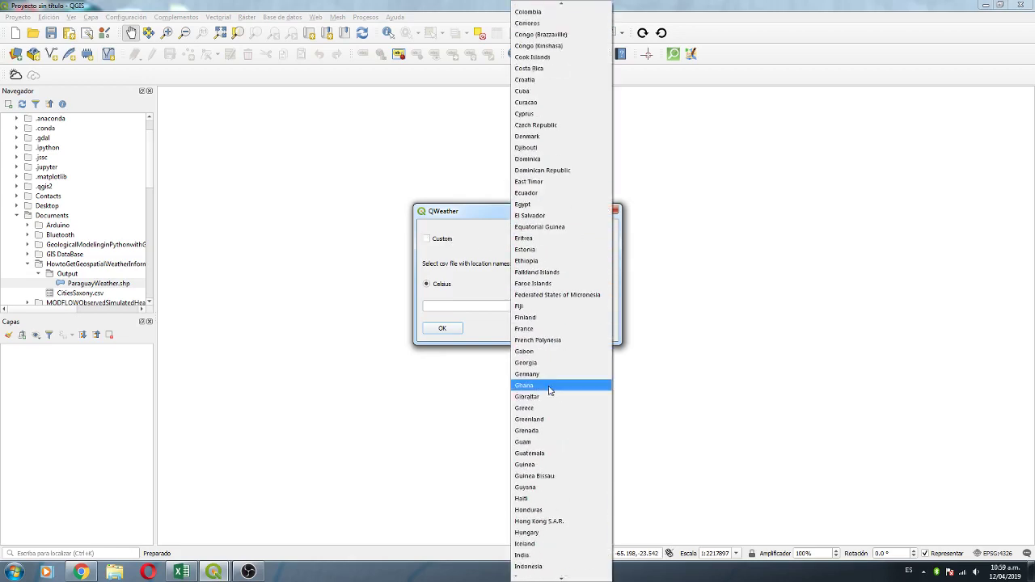
left_click(699, 210)
left_click(614, 210)
left_click(176, 17)
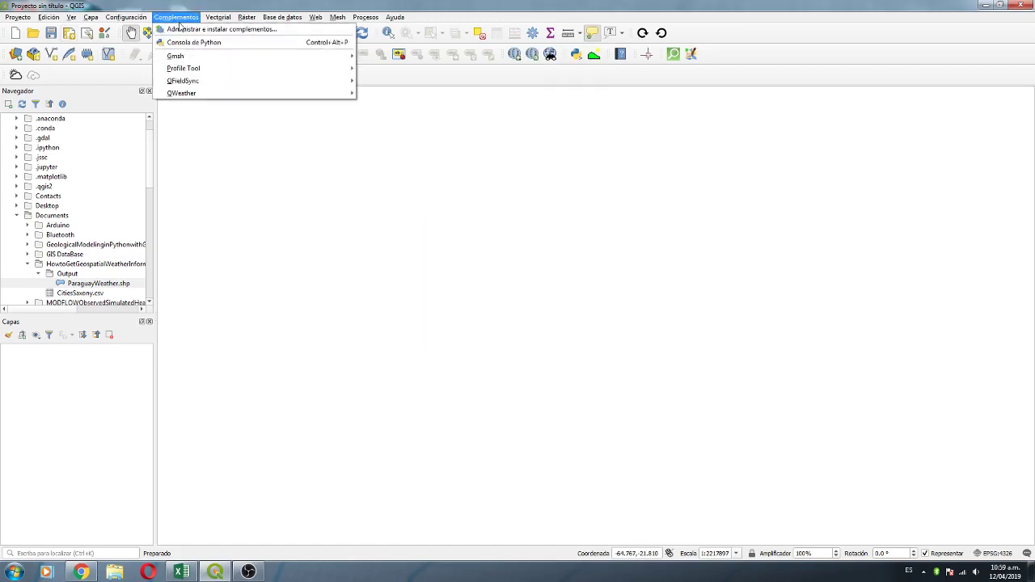
- Search 'qweat' in the plugin manager to confirm QWeather 3.1 is installed, then show QWeather's menu
left_click(181, 29)
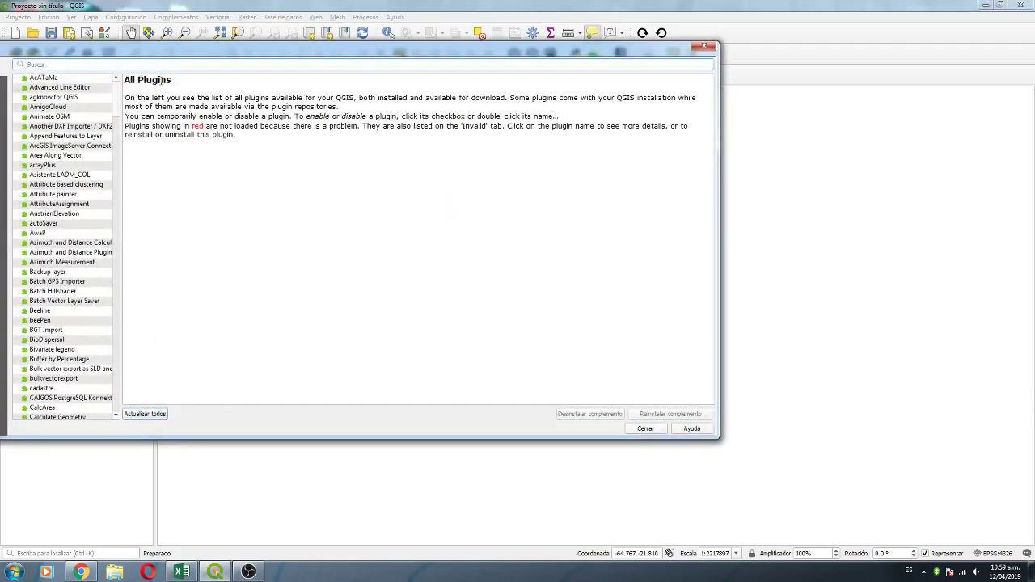
type("qweat")
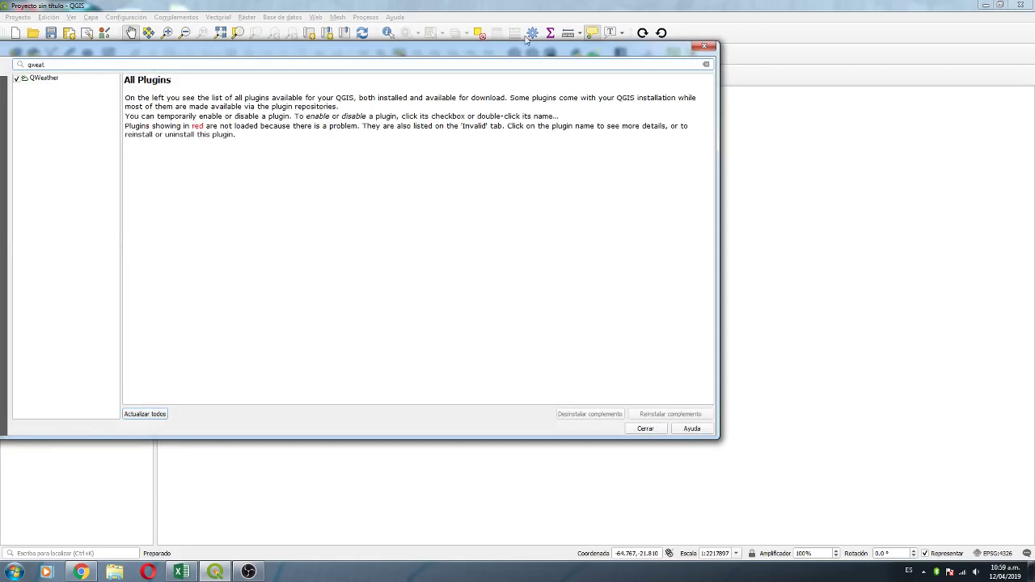
left_click(68, 78)
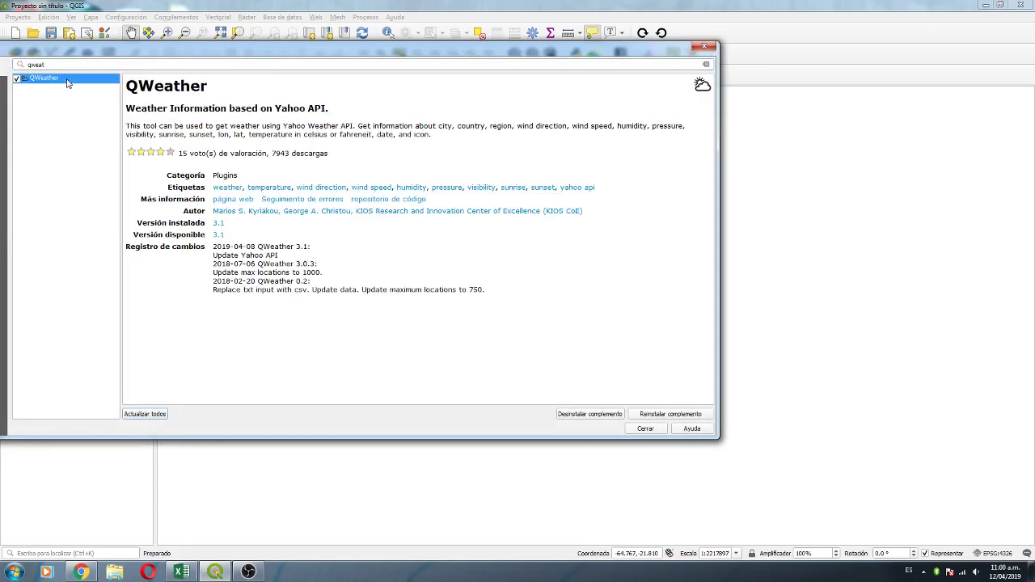
left_click(704, 46)
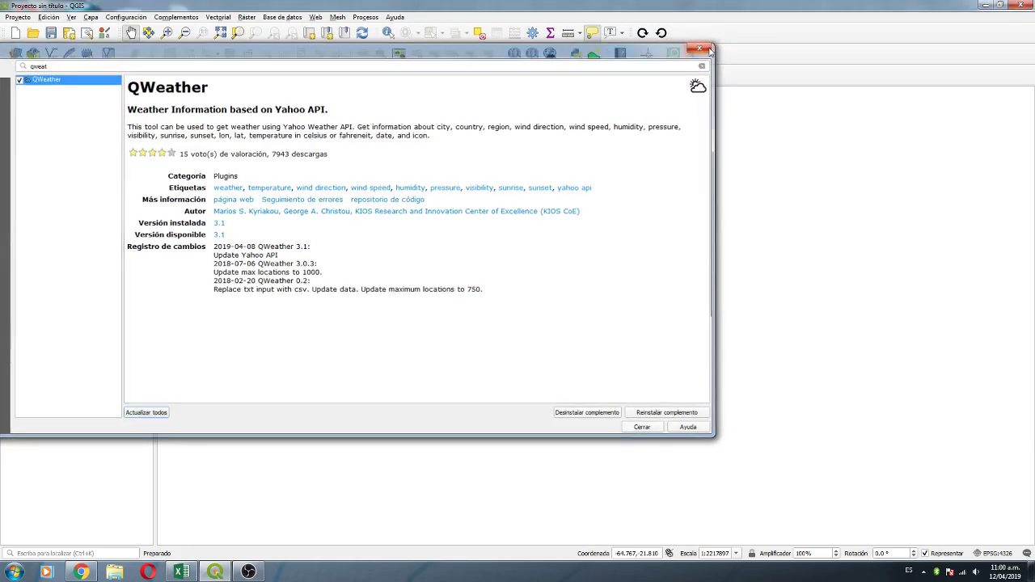
left_click(166, 18)
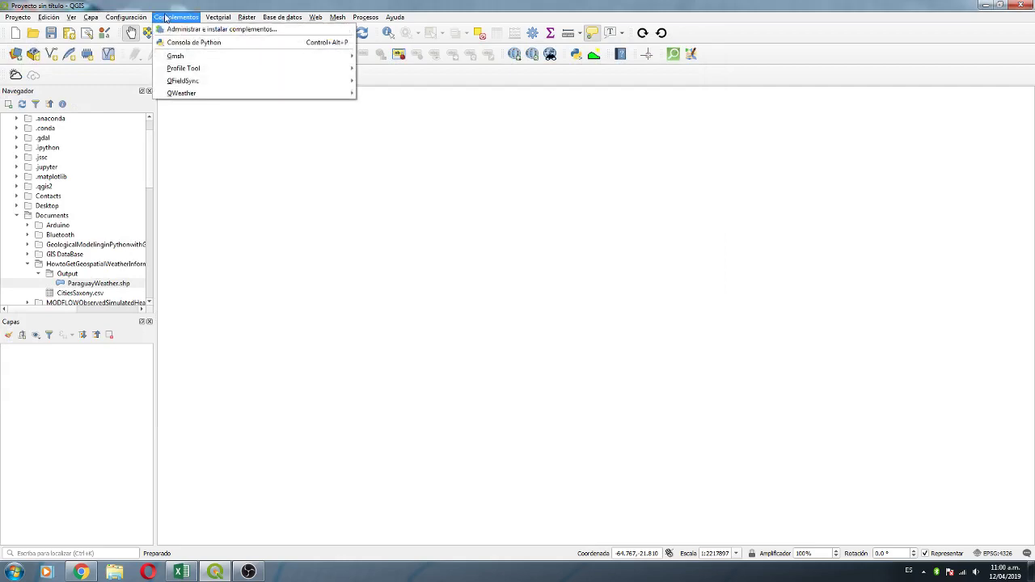
mouse_move(182, 93)
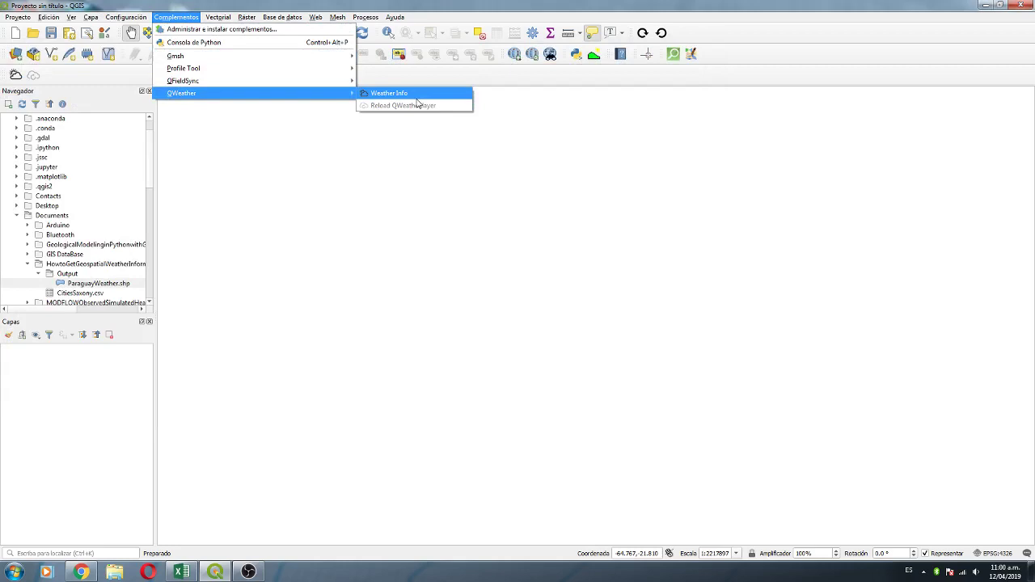
- Load Kuwait's current weather via QWeather Weather Info as a point layer, then zoom out
left_click(405, 96)
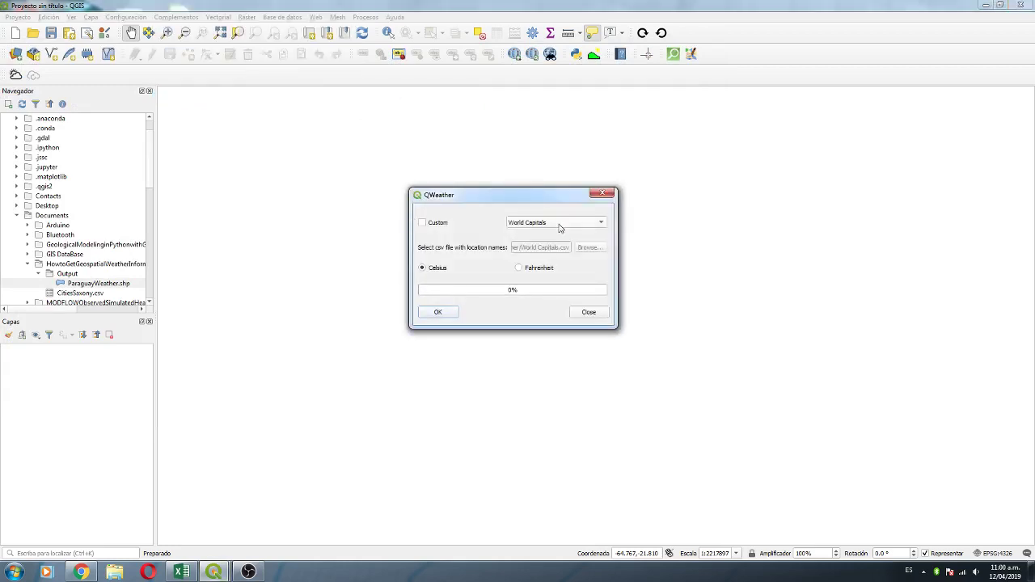
left_click(593, 221)
scroll(540, 270, "down", 2)
scroll(540, 270, "down", 7)
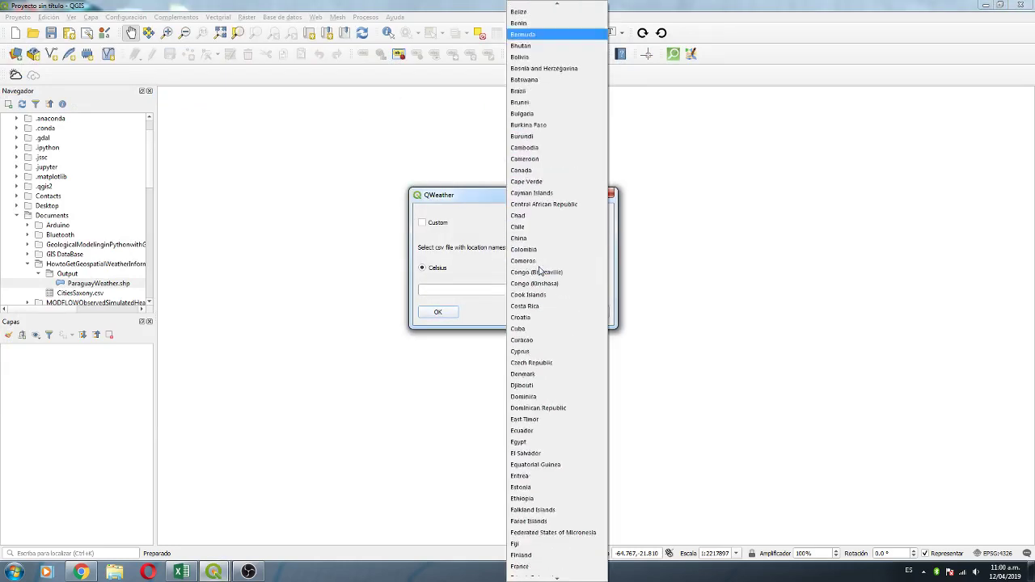
scroll(540, 270, "down", 8)
scroll(540, 270, "down", 7)
scroll(540, 271, "down", 1)
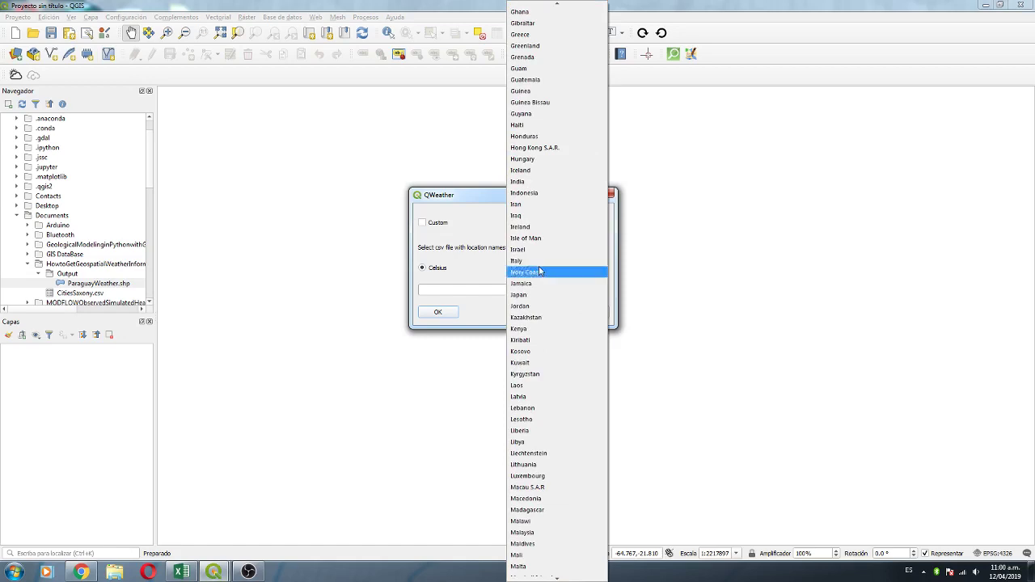
left_click(527, 363)
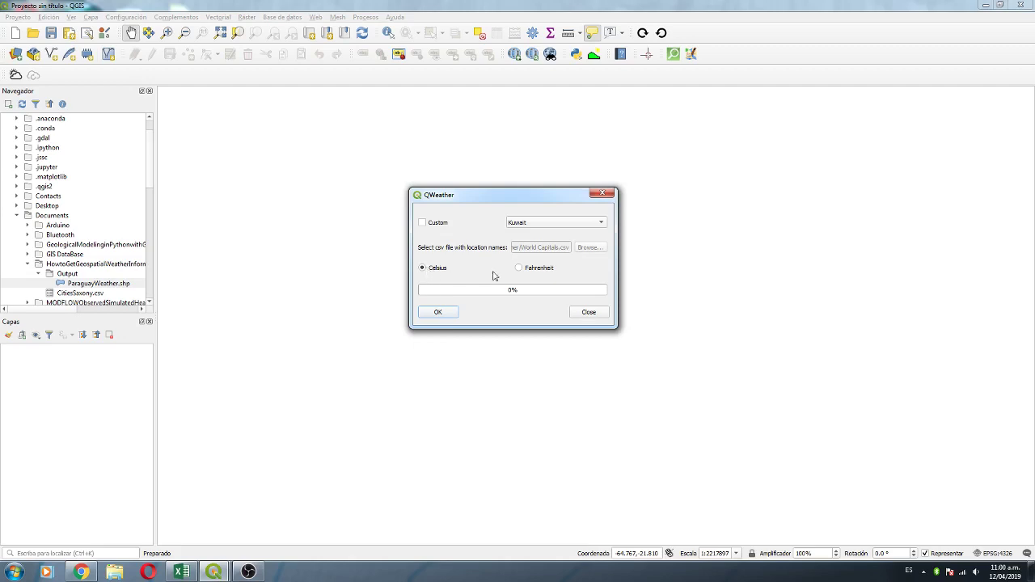
left_click(438, 313)
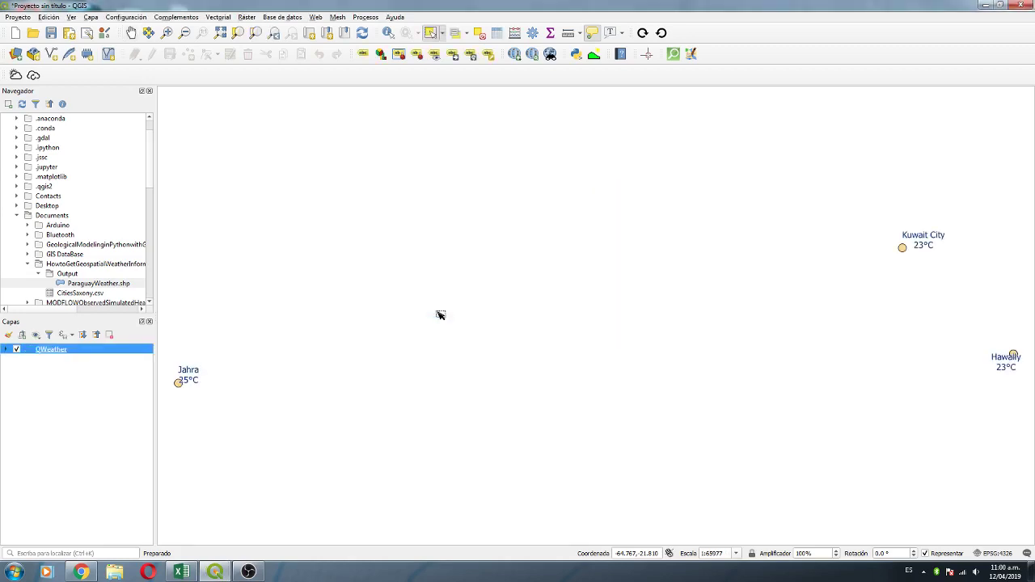
scroll(439, 315, "down", 2)
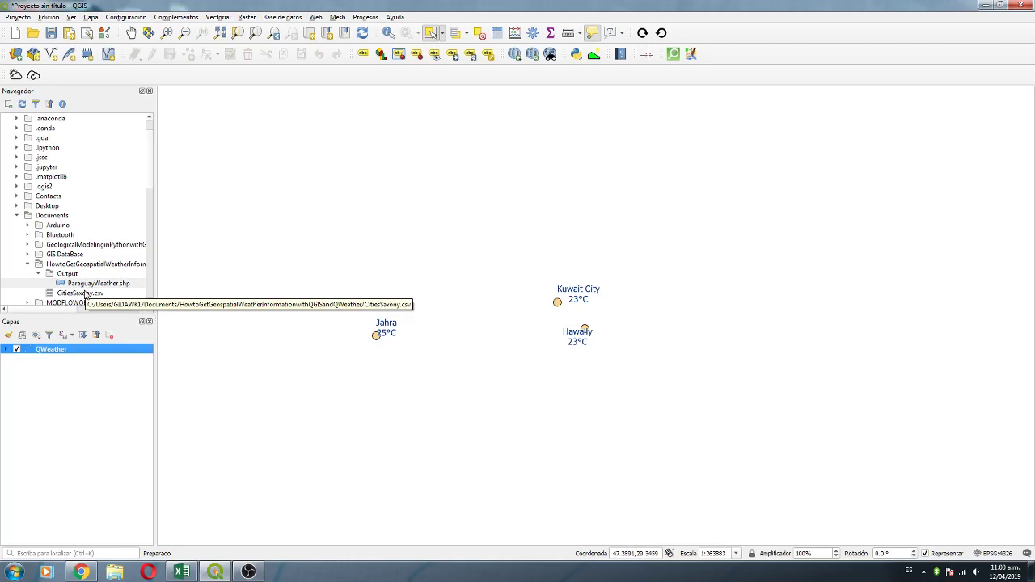
- Add Google Satellite from XYZ Tiles and place it beneath the QWeather layer
left_click(21, 215)
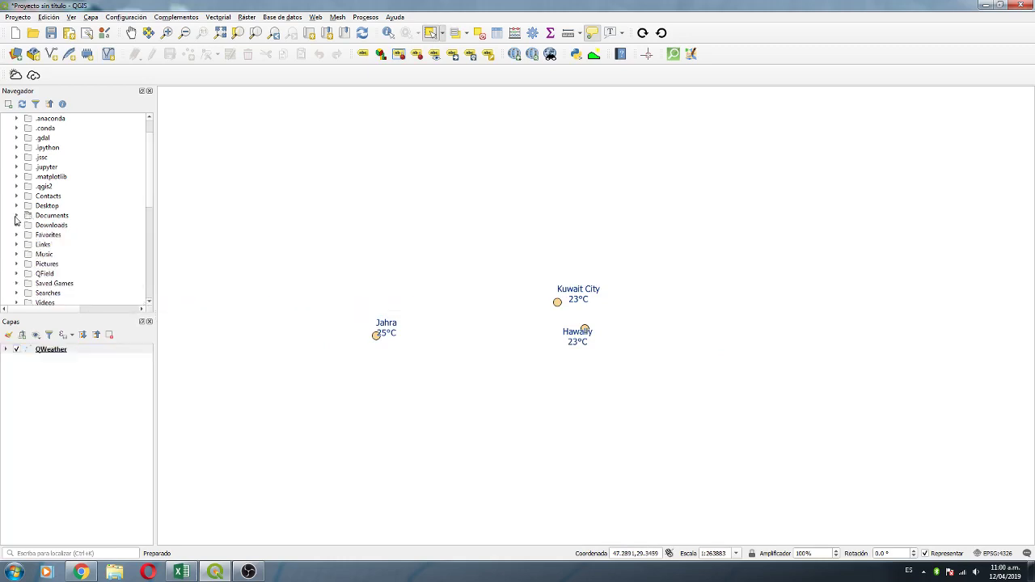
scroll(26, 269, "down", 5)
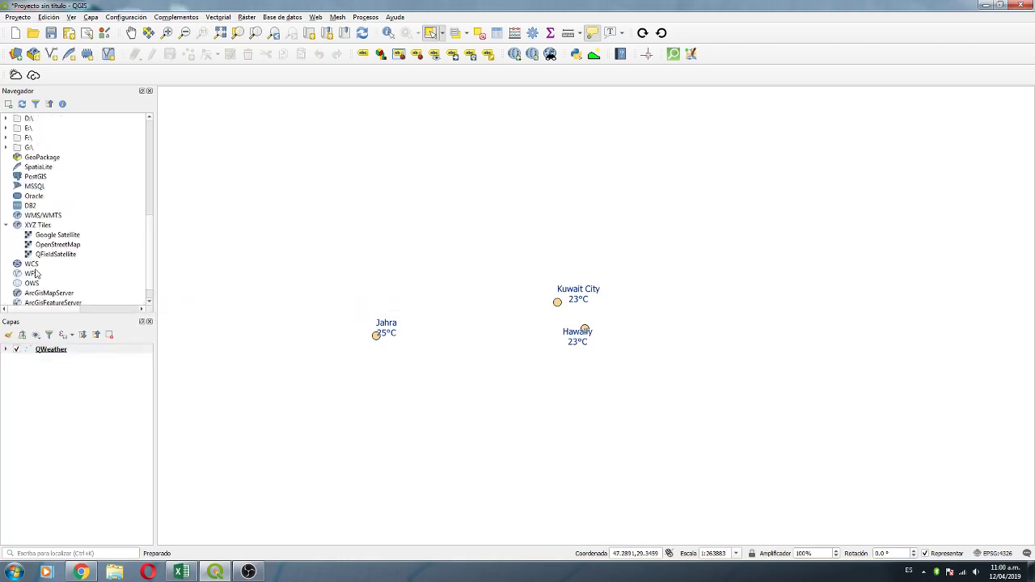
left_click(58, 236)
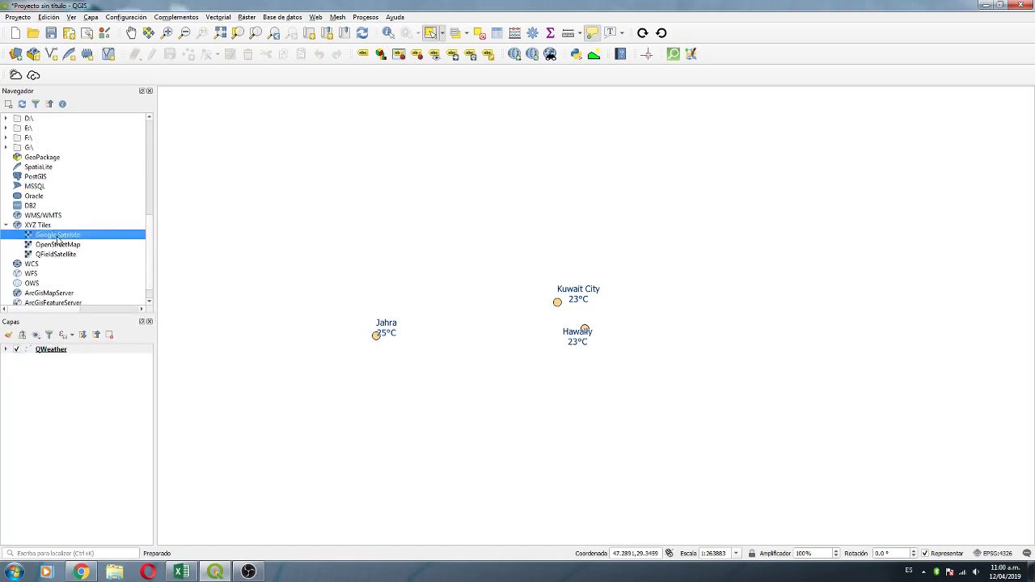
double_click(58, 234)
left_click_drag(58, 237, 65, 376)
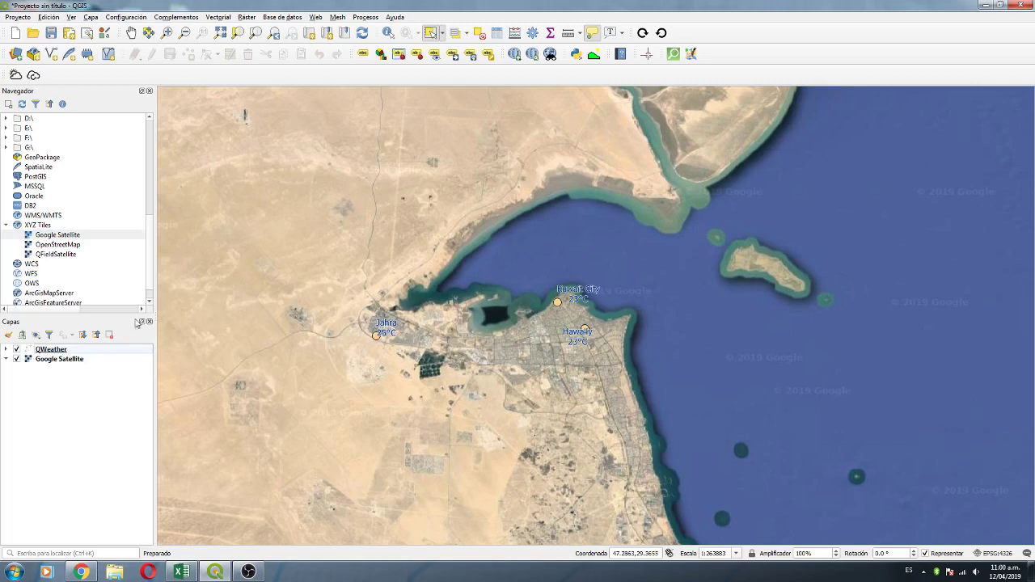
left_click(53, 364)
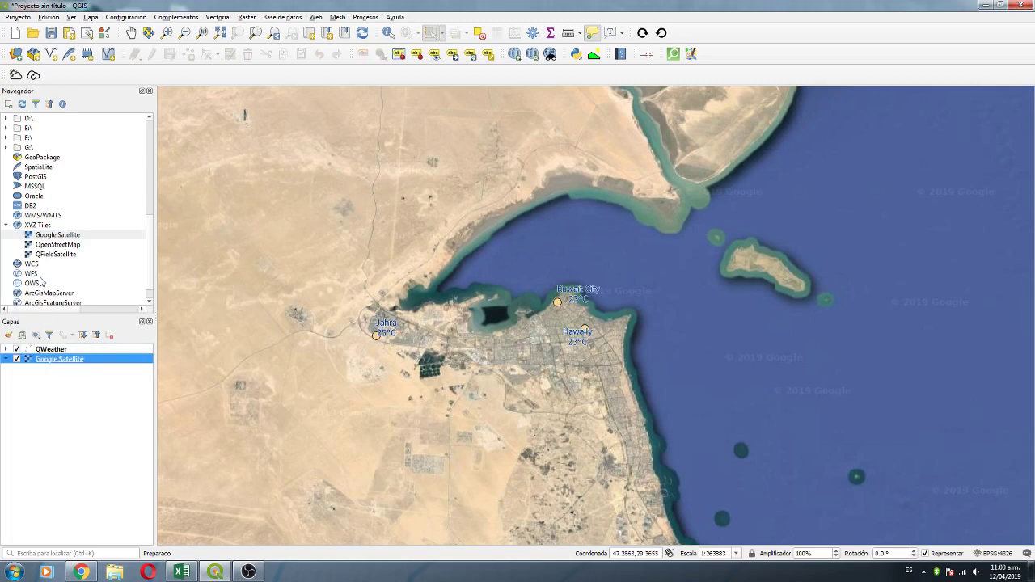
left_click(62, 236)
right_click(55, 235)
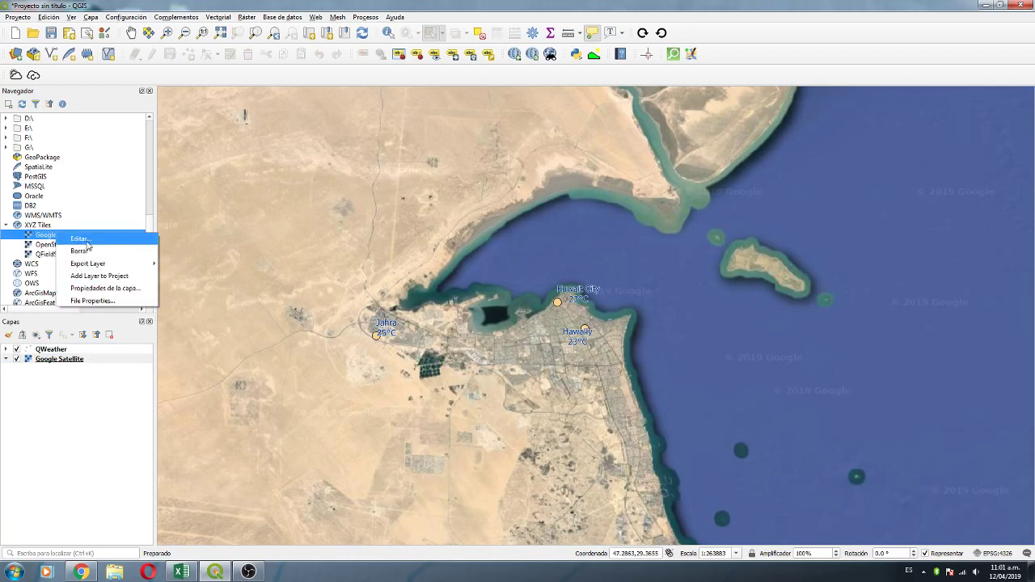
left_click(81, 239)
left_click_drag(635, 207, 380, 204)
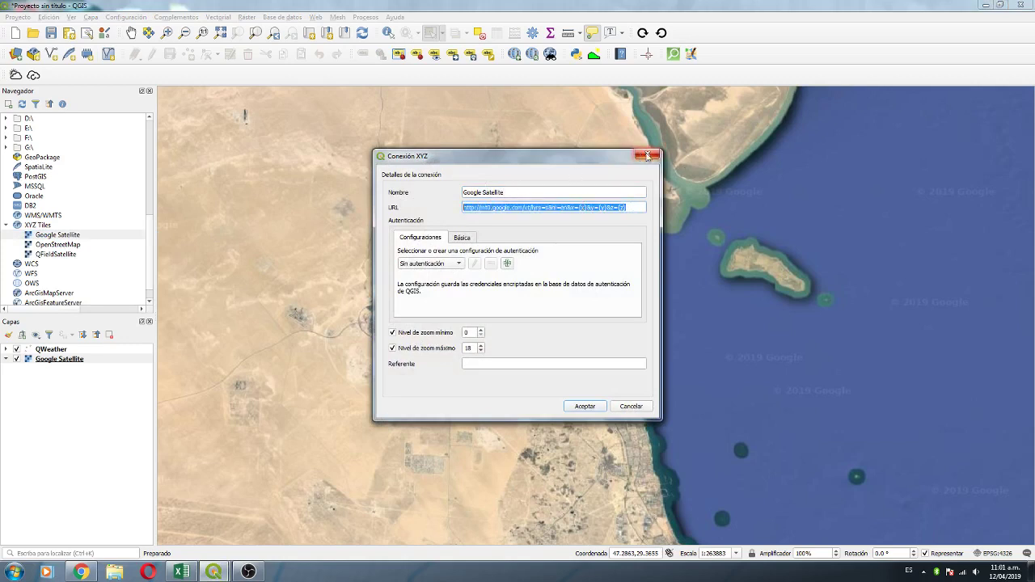
left_click(647, 155)
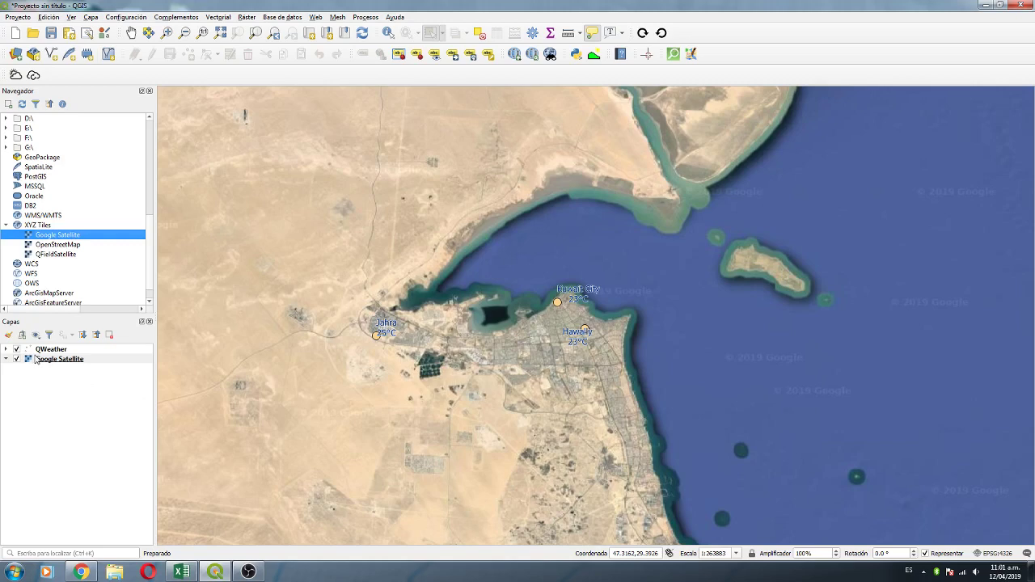
right_click(38, 349)
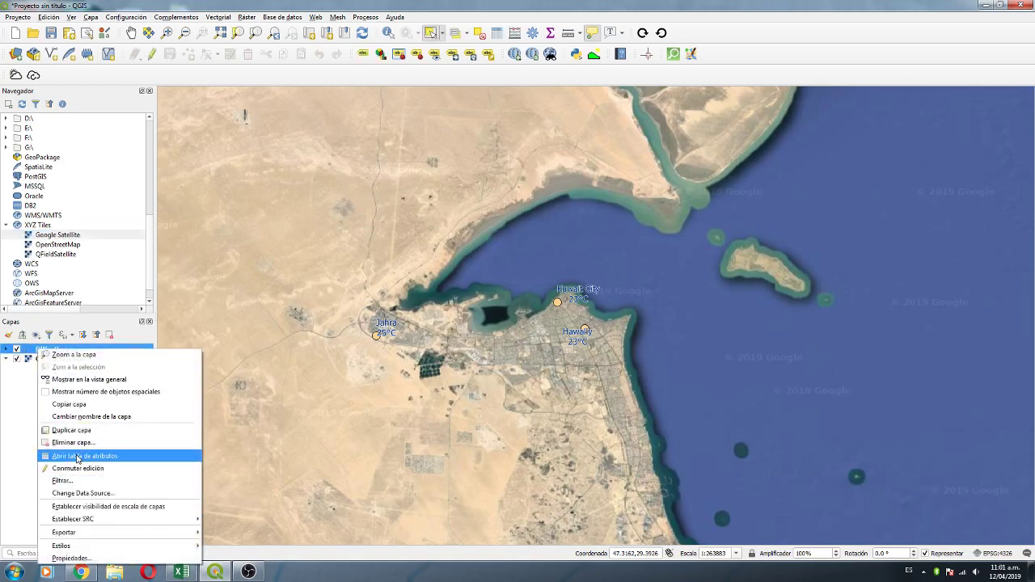
left_click(78, 456)
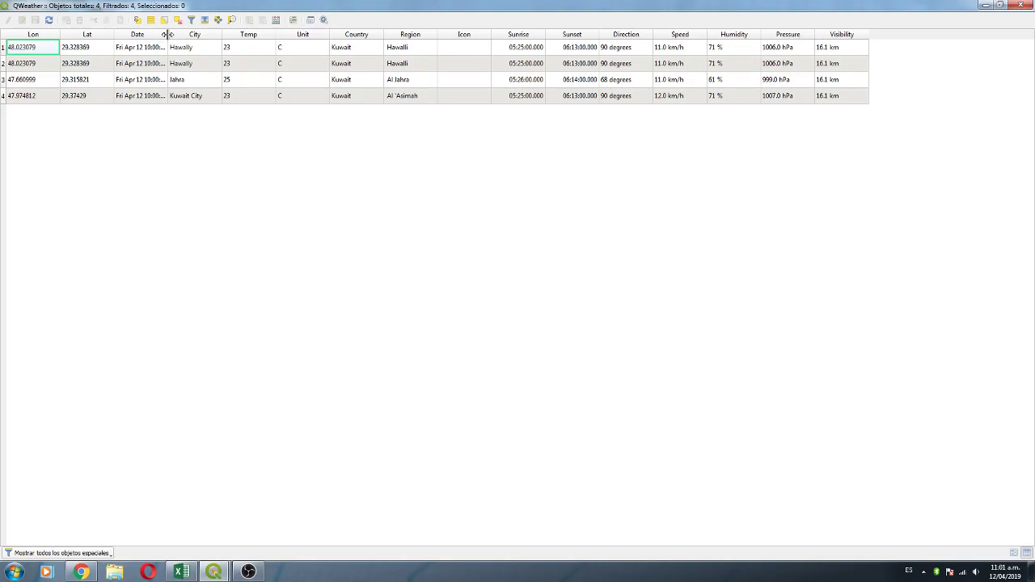
left_click_drag(168, 33, 248, 34)
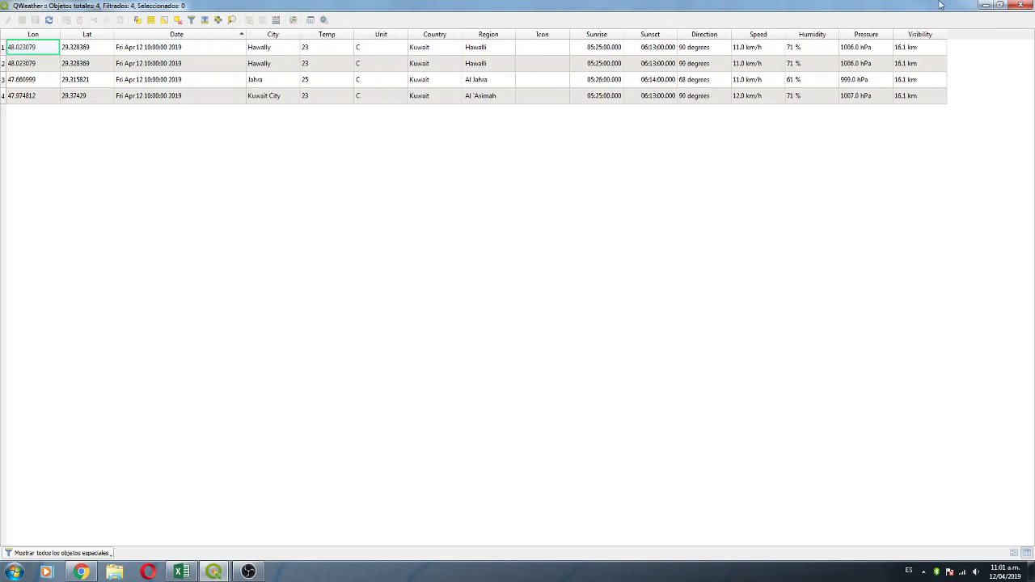
- Close the attribute table and briefly check the QWeather layer properties without changes
left_click(1021, 6)
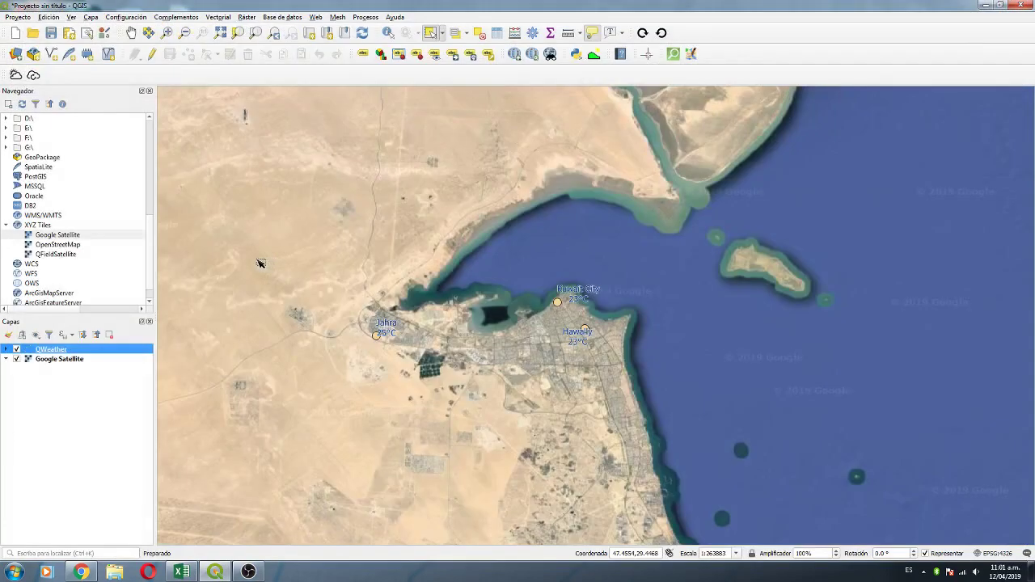
right_click(58, 350)
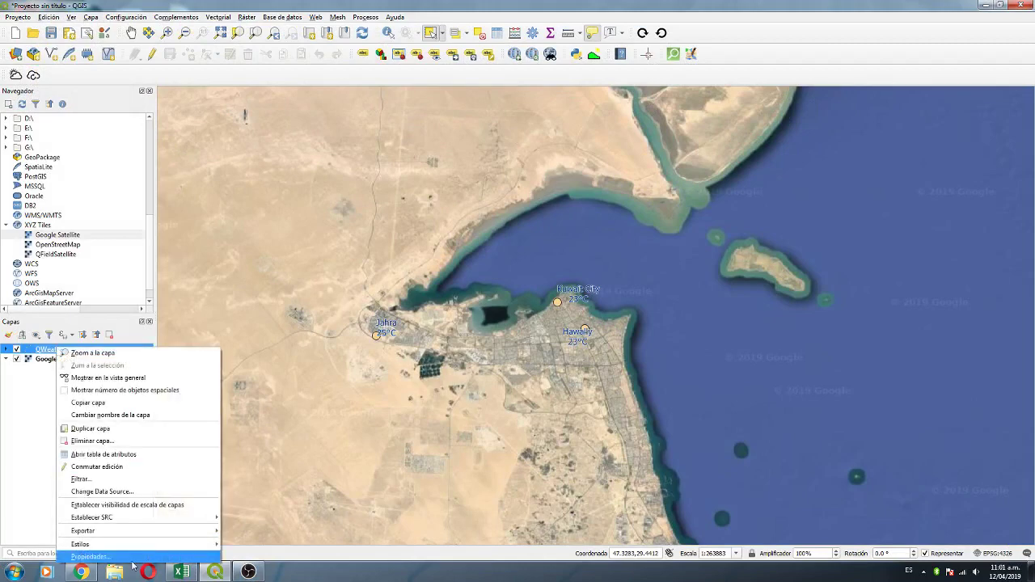
left_click(136, 565)
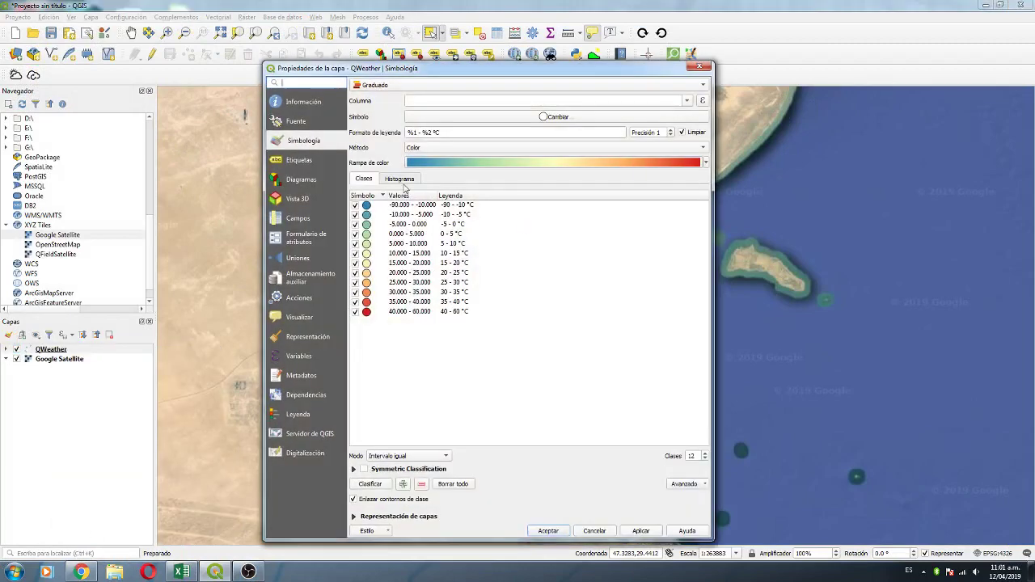
left_click(703, 66)
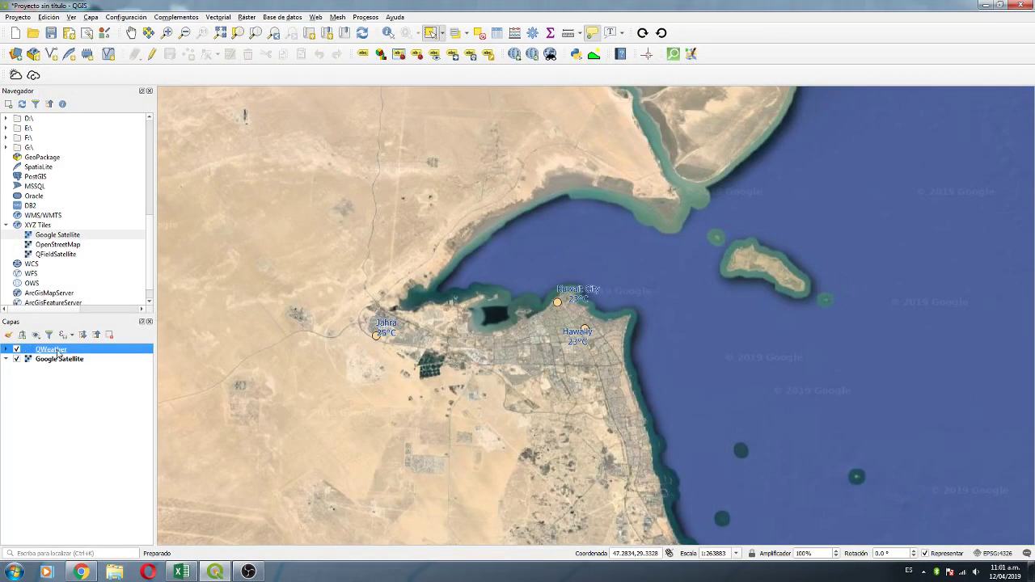
- Save QWeather as KuwaitWeather.shp in the Output folder and add it to the map
right_click(59, 350)
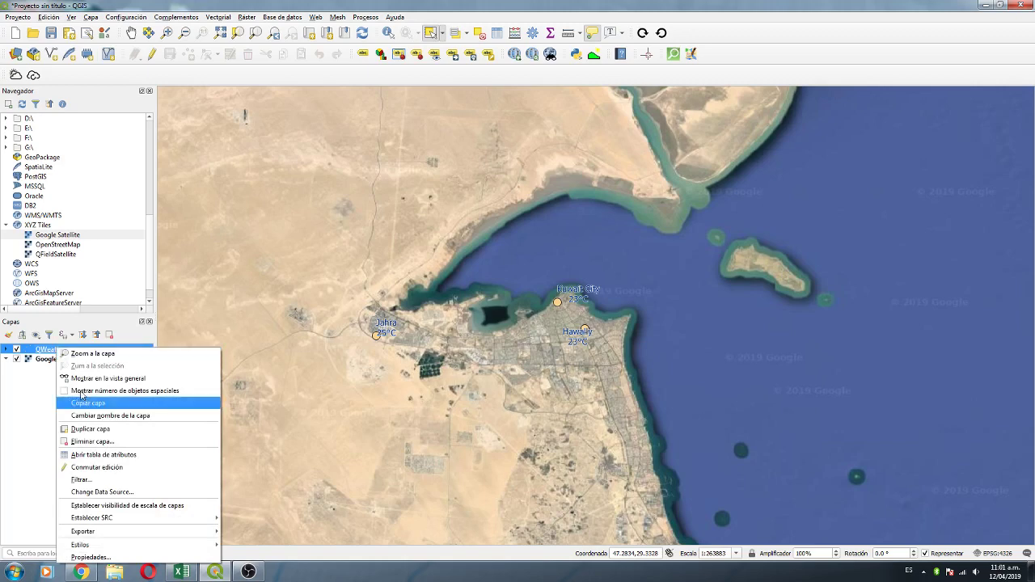
mouse_move(137, 531)
left_click(255, 531)
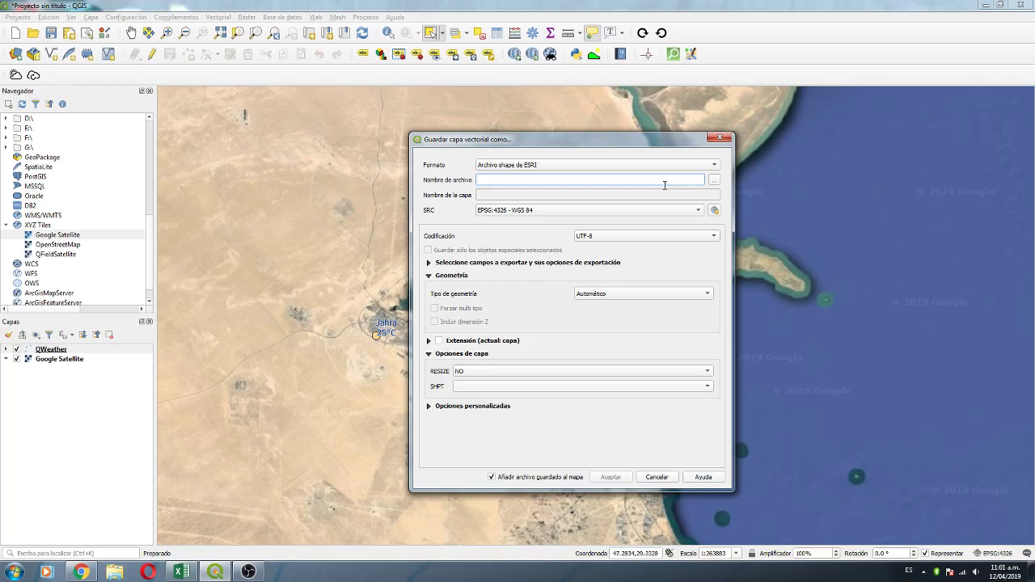
left_click(714, 180)
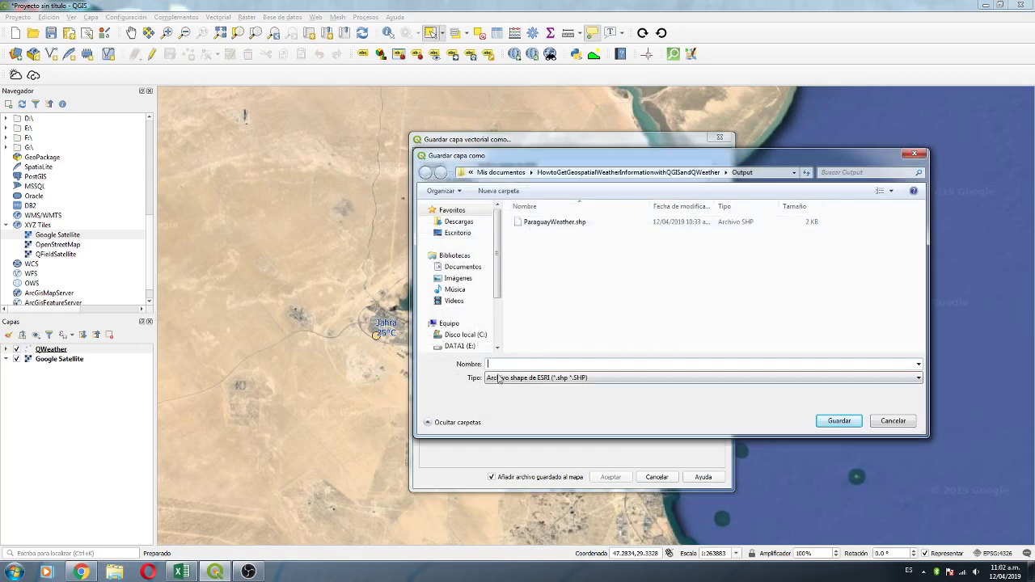
left_click(530, 229)
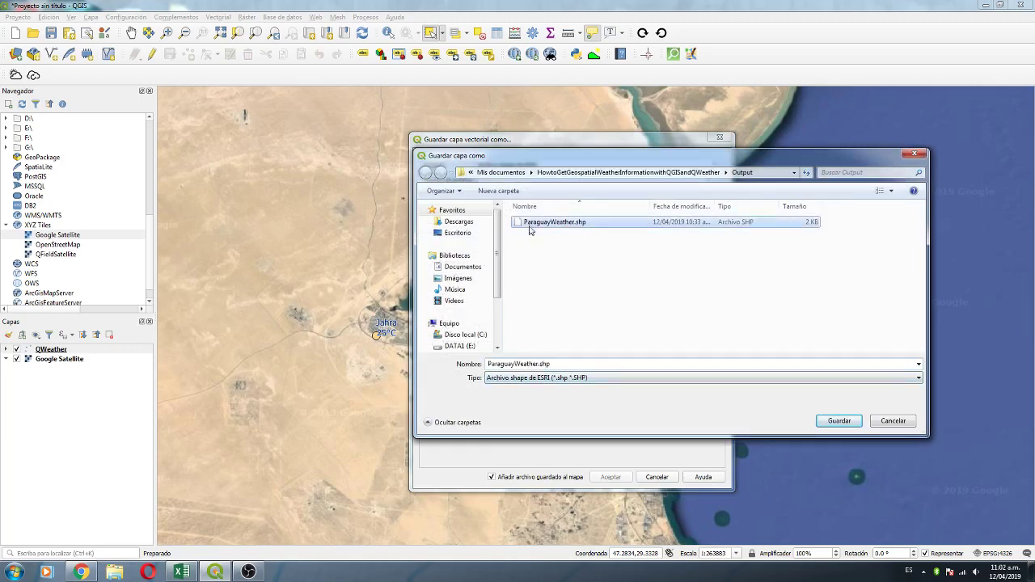
left_click(515, 364)
left_click_drag(515, 363, 332, 358)
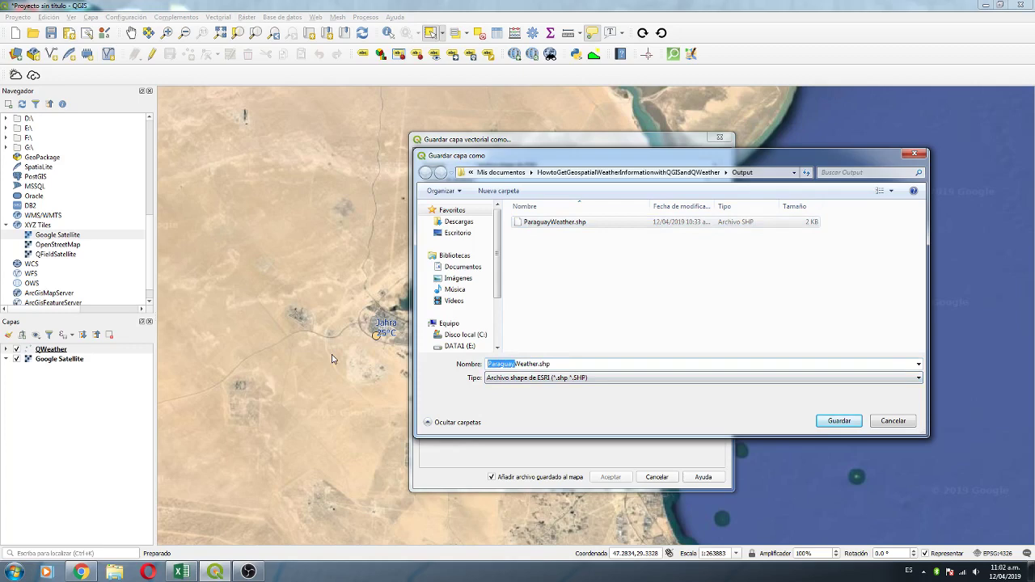
type("Kuwait")
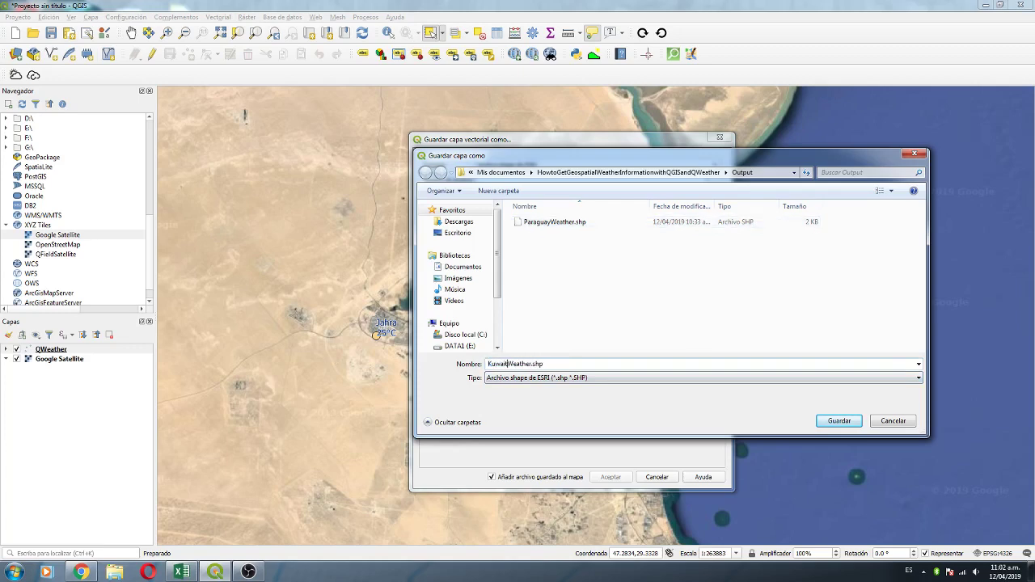
key("Return")
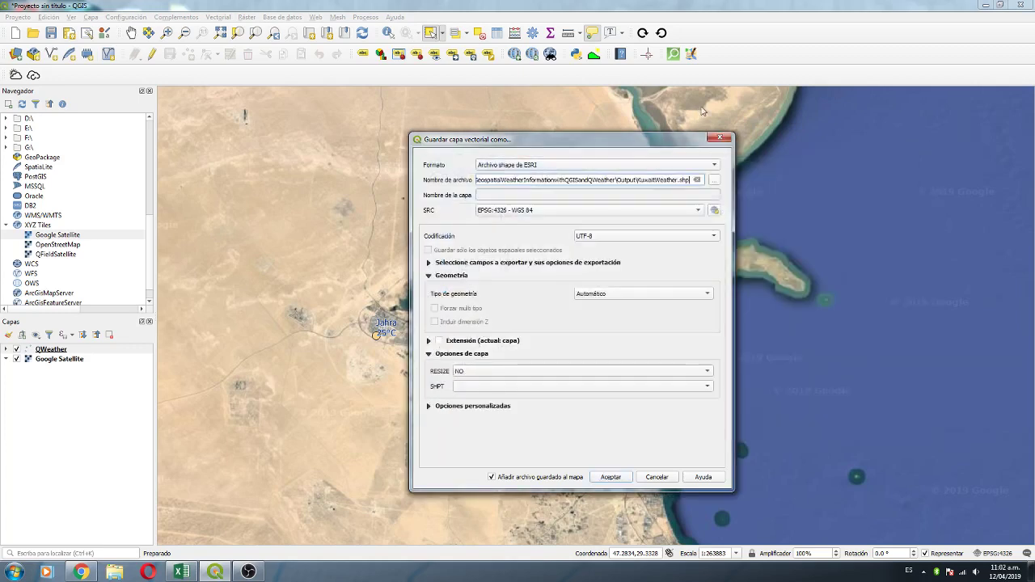
left_click(608, 477)
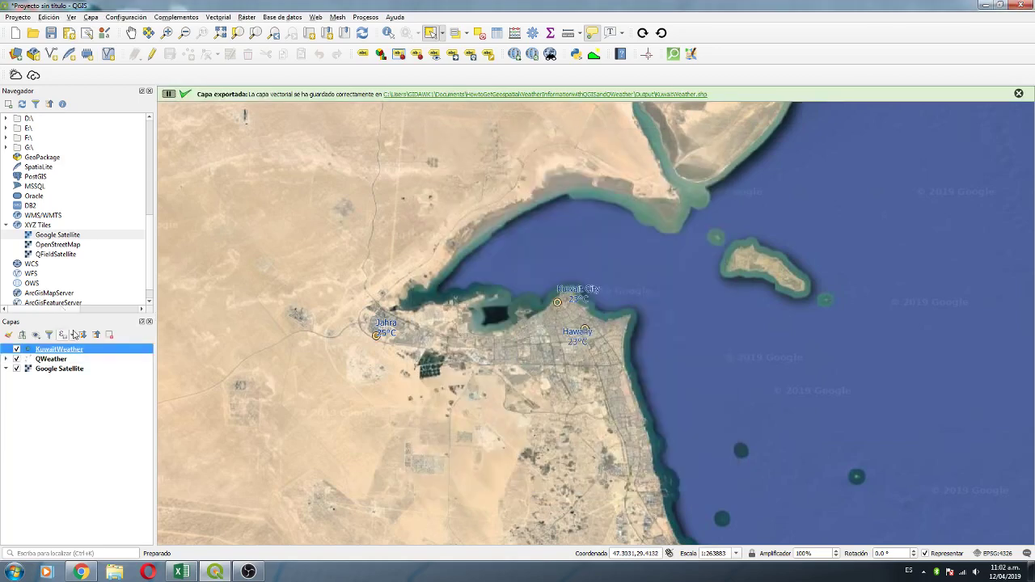
left_click(75, 359)
right_click(75, 359)
left_click(58, 349)
right_click(63, 349)
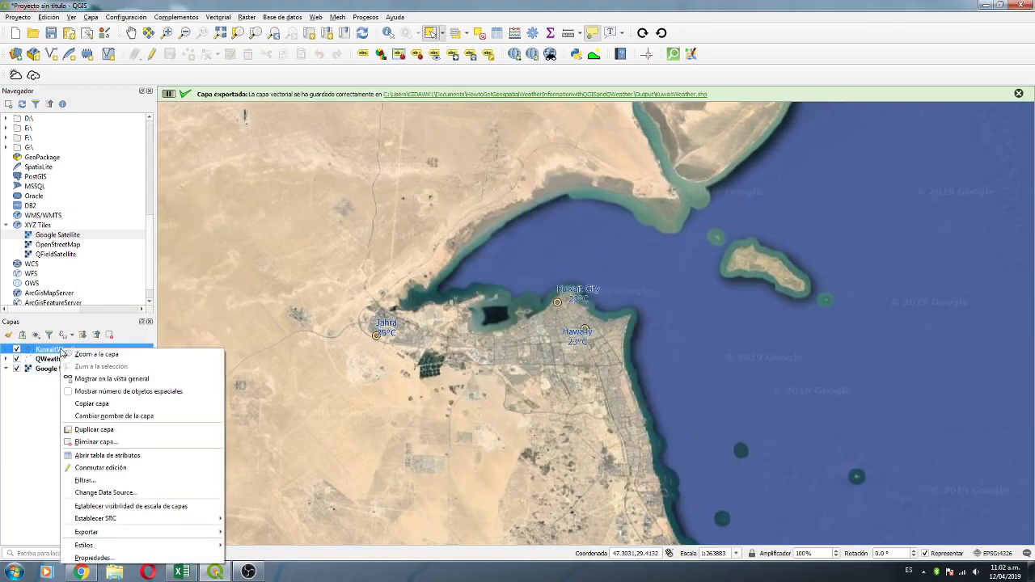
left_click(84, 557)
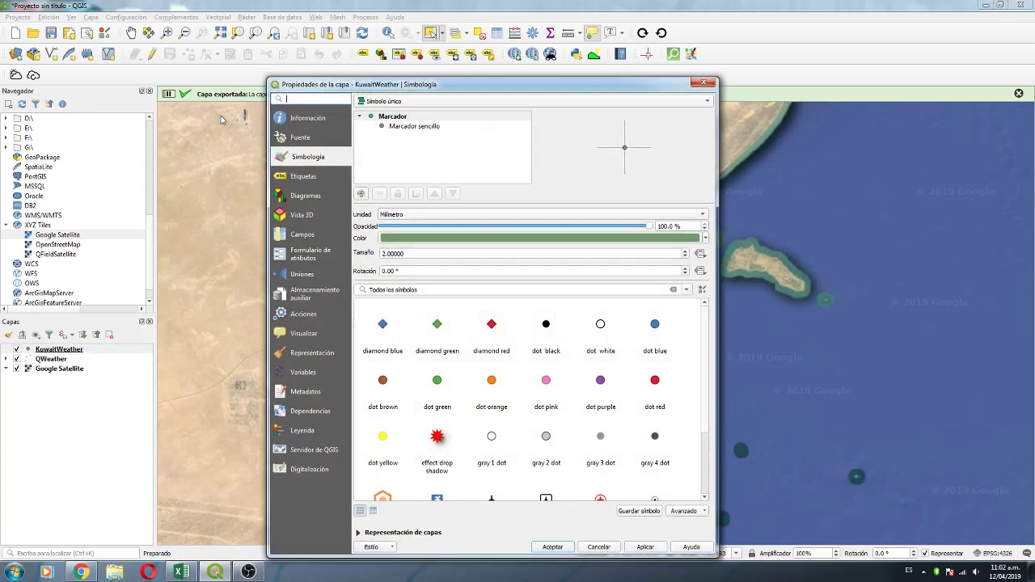
left_click(401, 102)
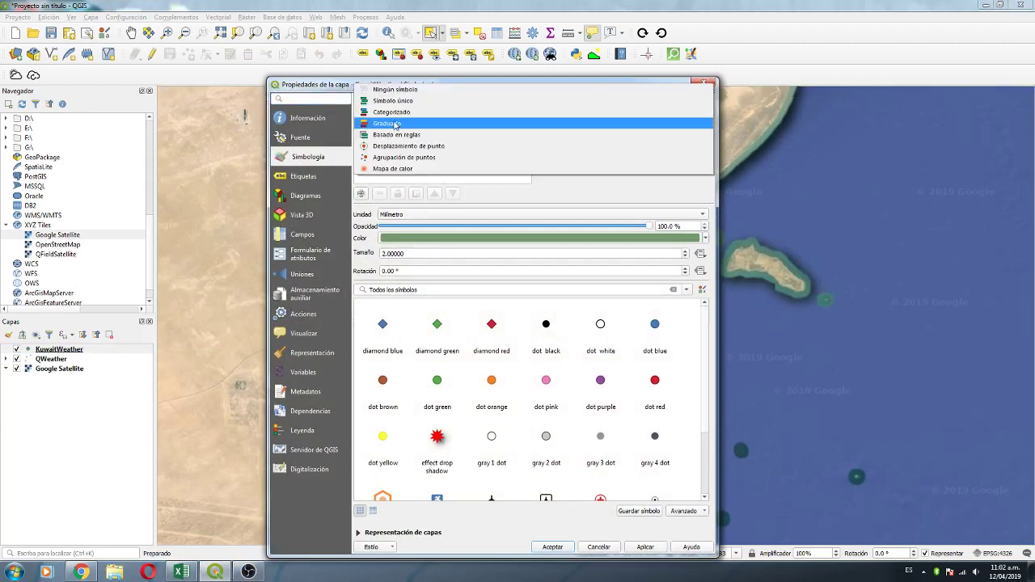
left_click(394, 124)
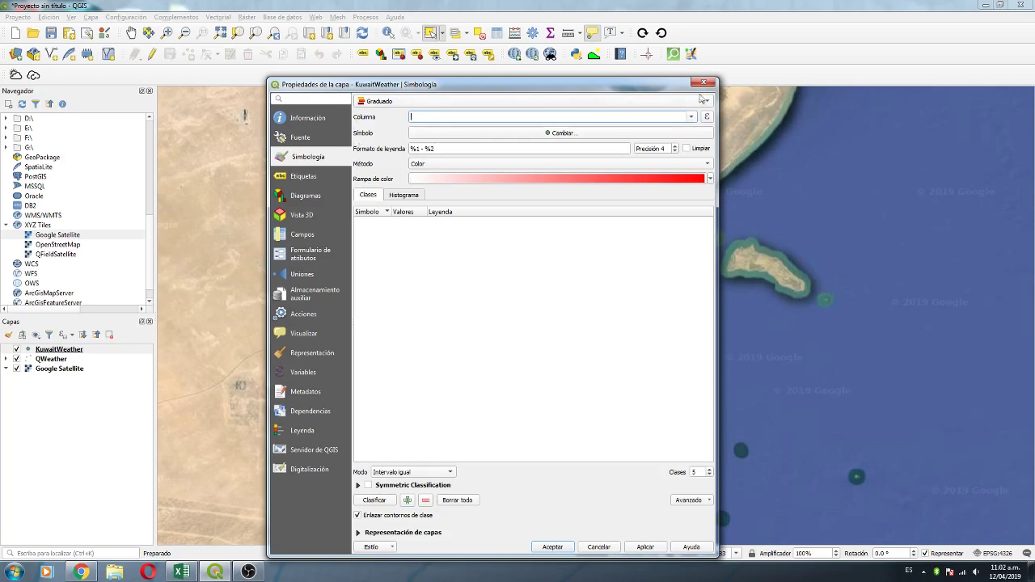
left_click(489, 101)
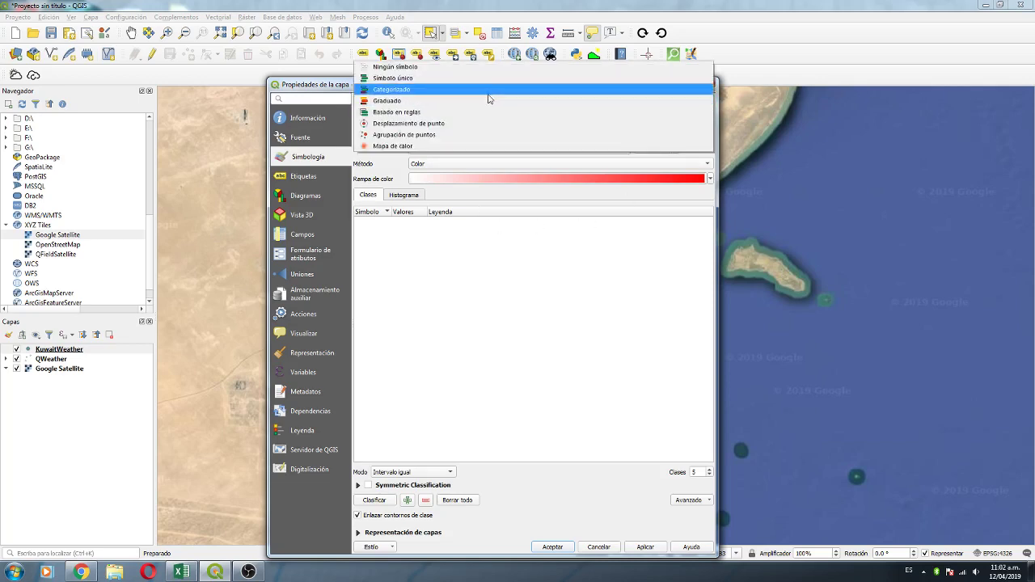
left_click(488, 93)
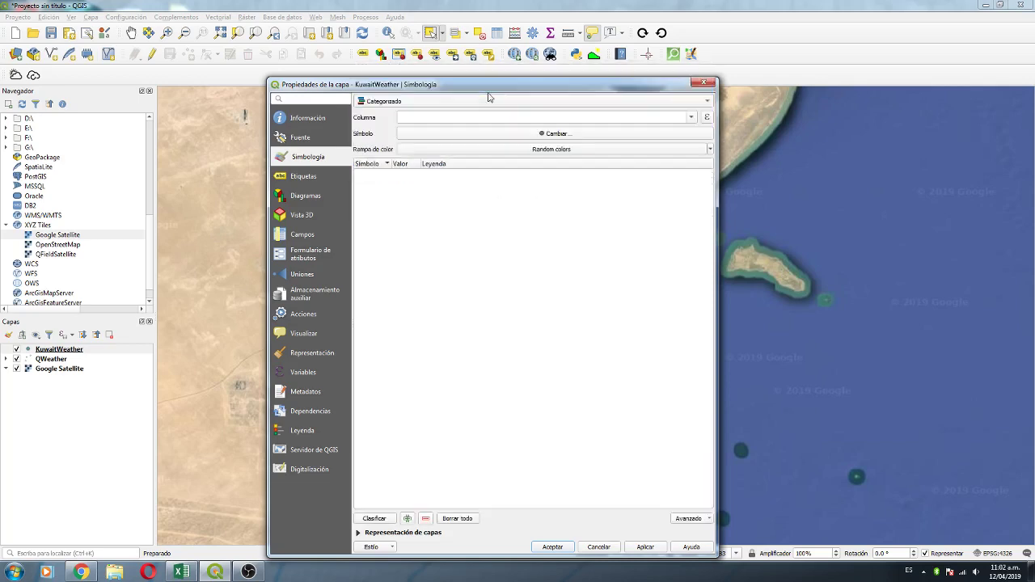
left_click(703, 83)
- Set the QWeather layer's symbology to Categorized using the Humidity column
left_click(63, 360)
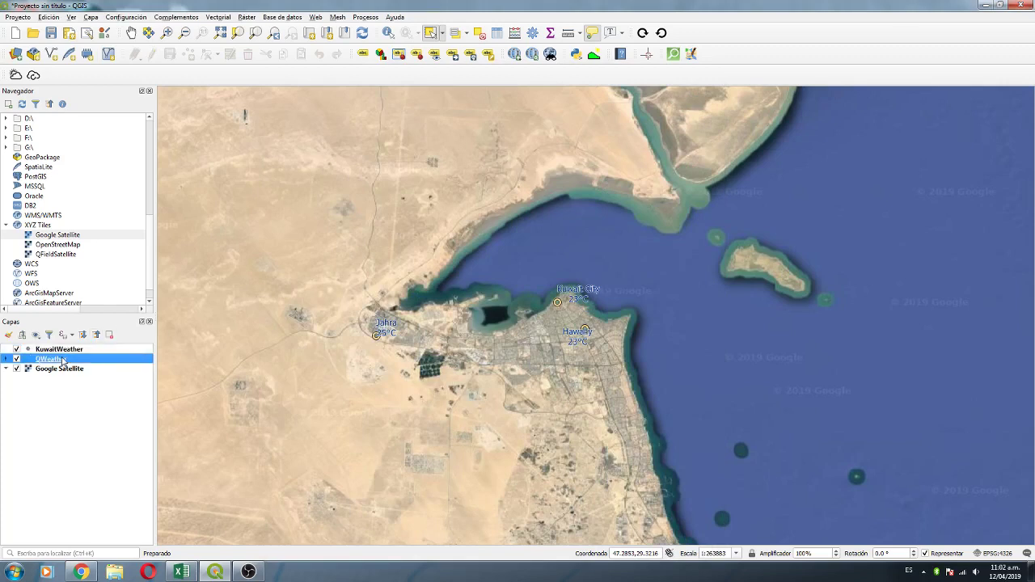
right_click(63, 360)
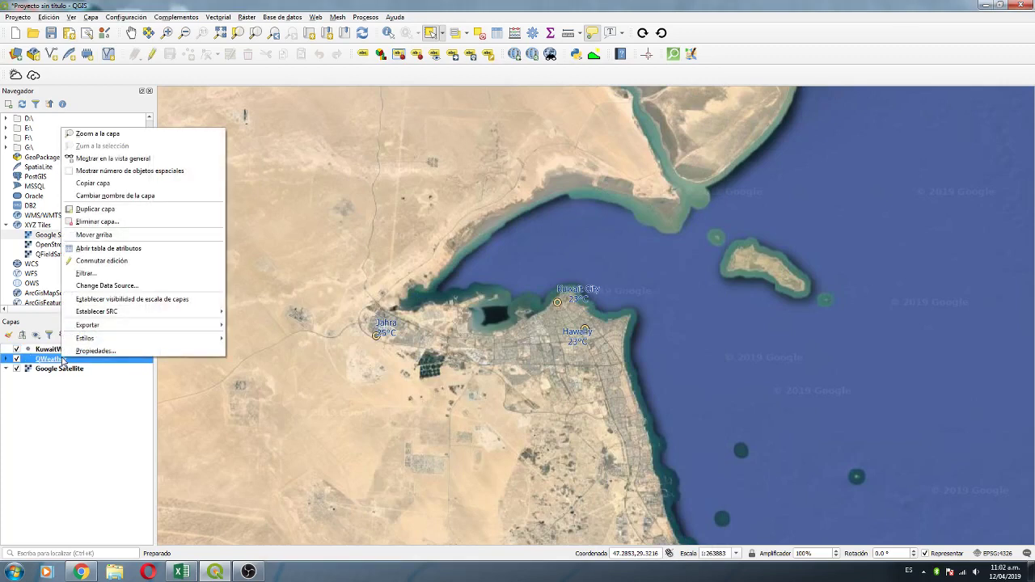
left_click(113, 352)
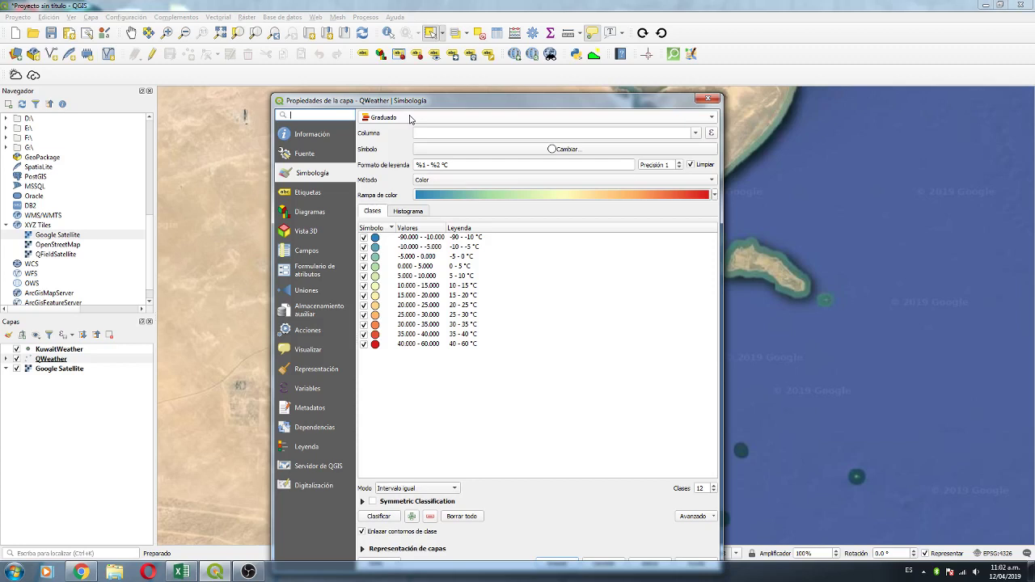
left_click(410, 118)
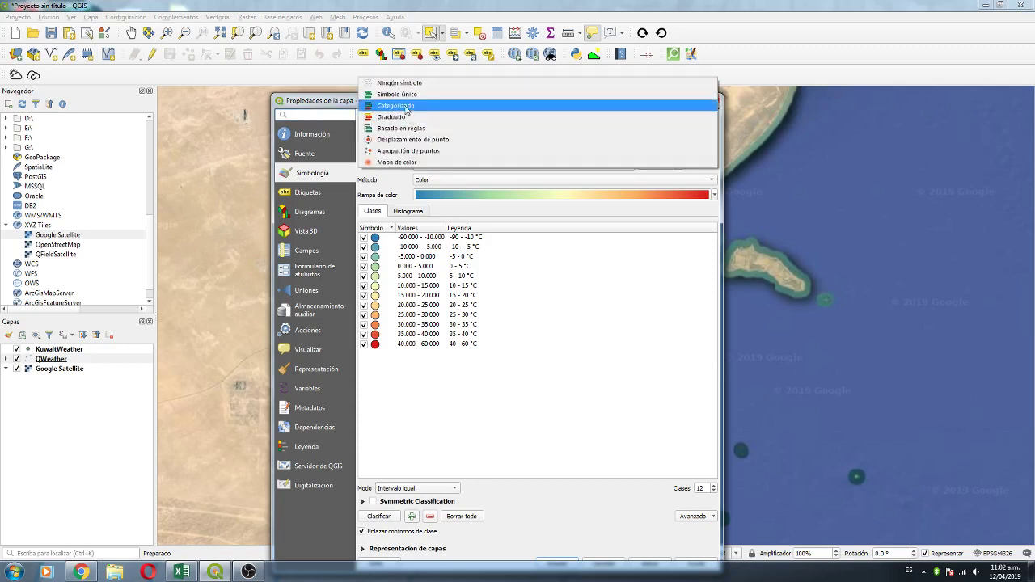
left_click(407, 107)
left_click(578, 133)
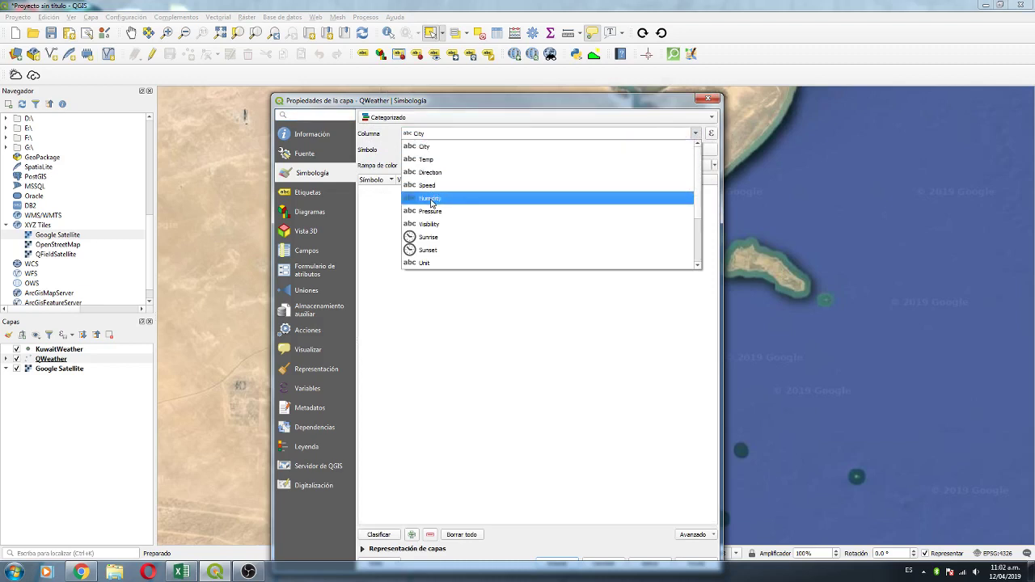
left_click(430, 200)
- Classify the humidity values (61%, 71%) with the Blues colour ramp and apply
left_click(379, 535)
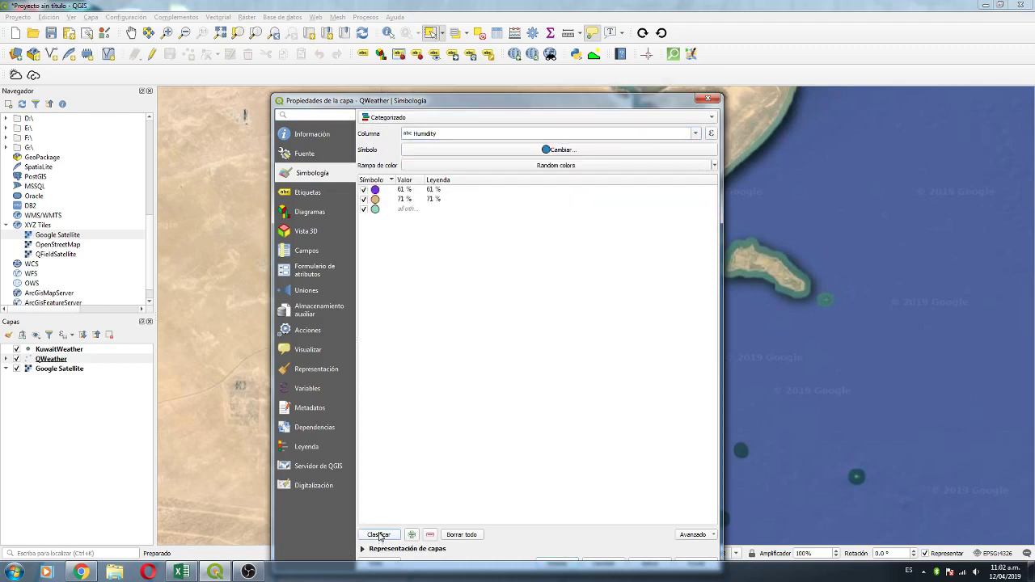
left_click(627, 165)
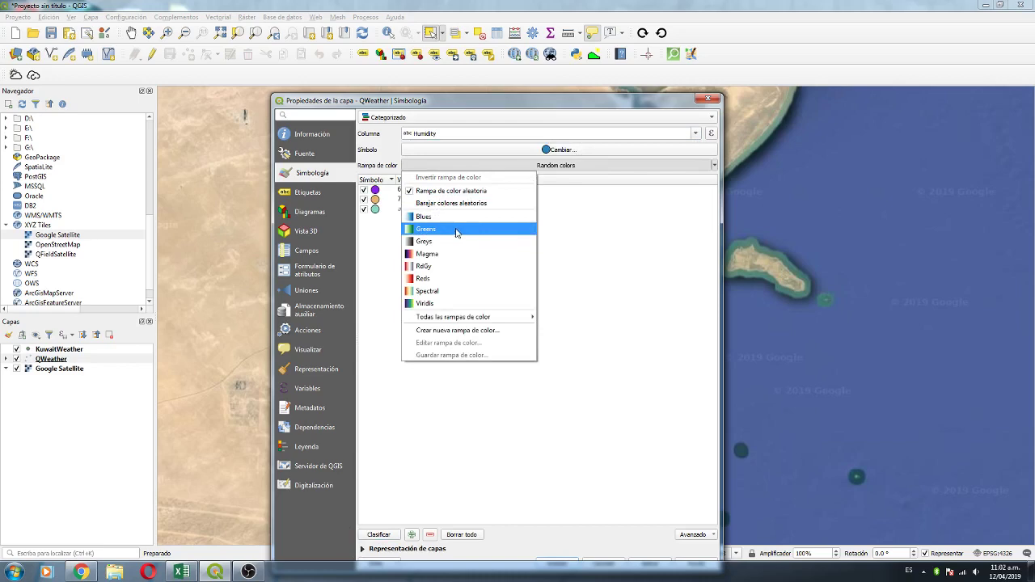
left_click(453, 228)
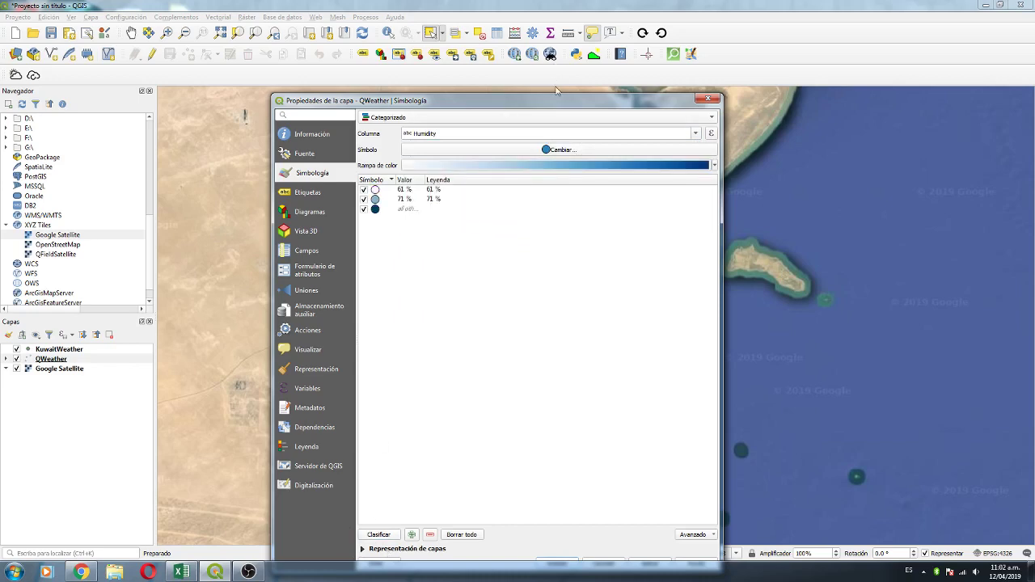
left_click_drag(556, 104, 442, 23)
left_click(536, 482)
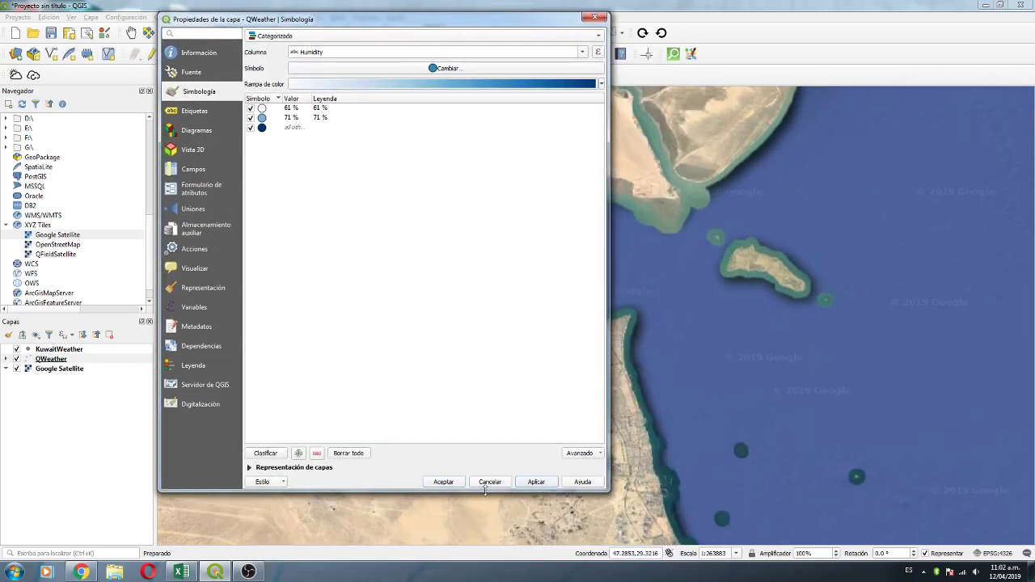
- Replace the city/temperature label expression with the Humidity field and apply the labels
left_click(210, 111)
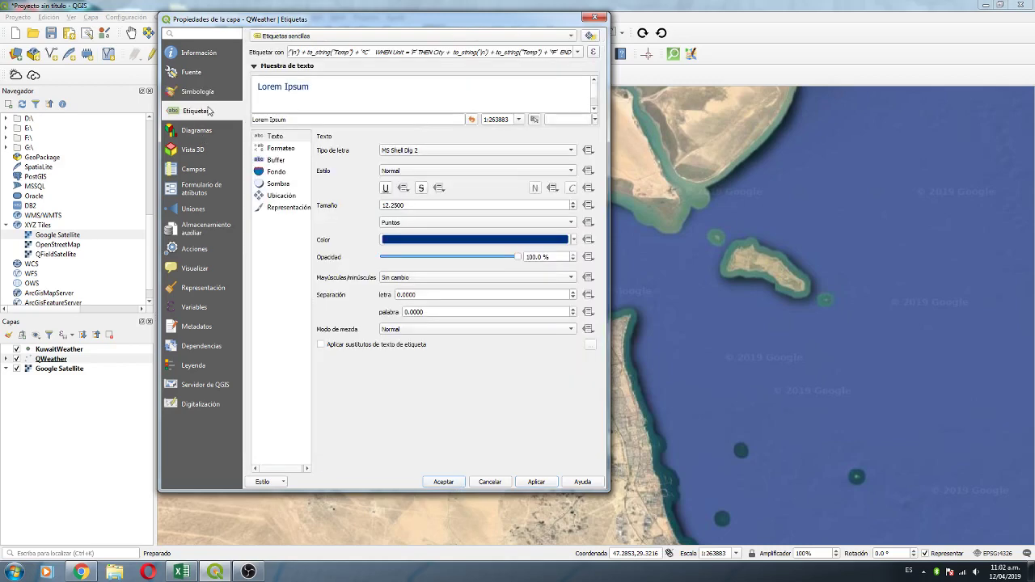
left_click(593, 53)
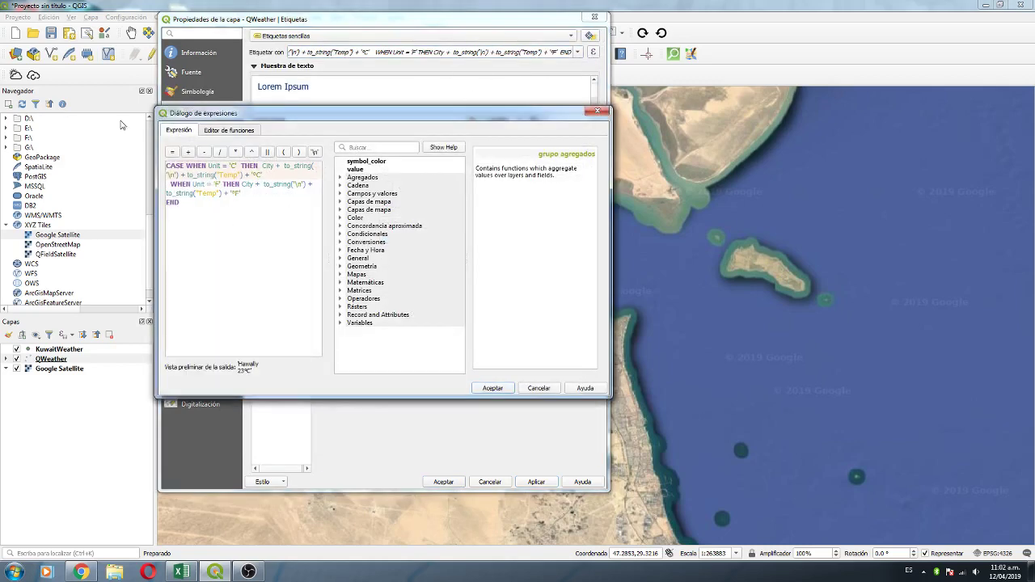
left_click(603, 112)
left_click(577, 51)
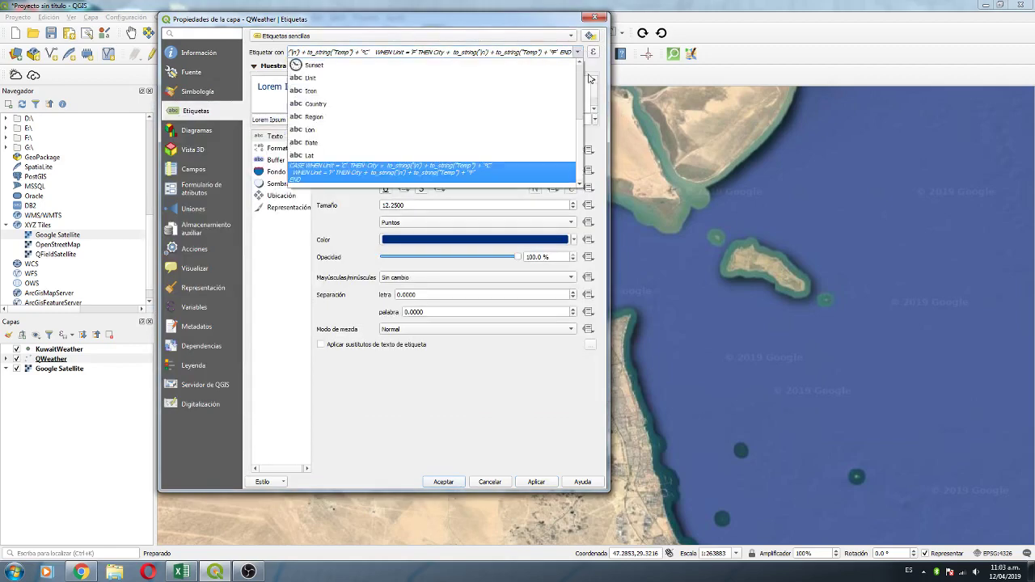
scroll(333, 130, "up", 3)
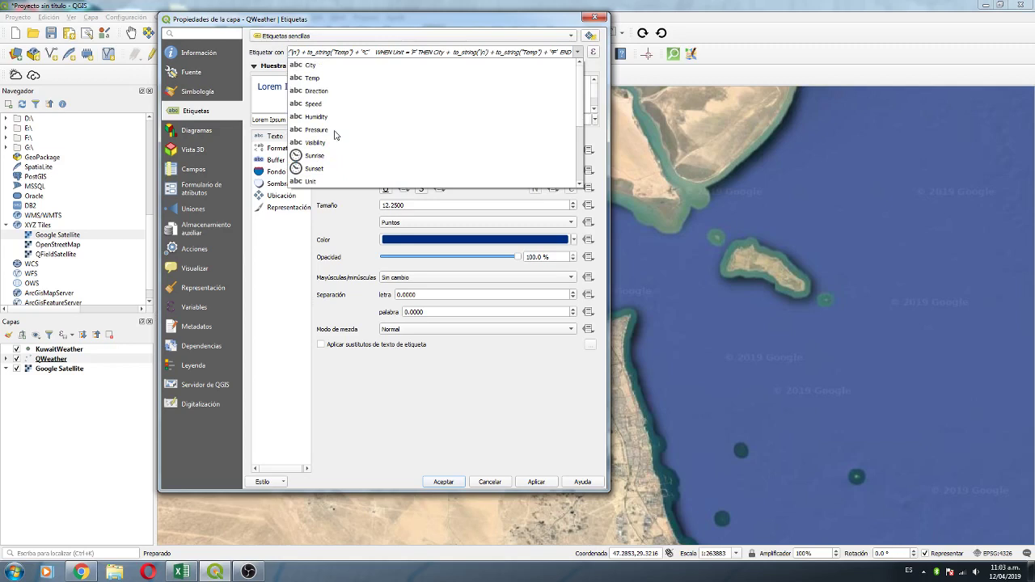
left_click(323, 104)
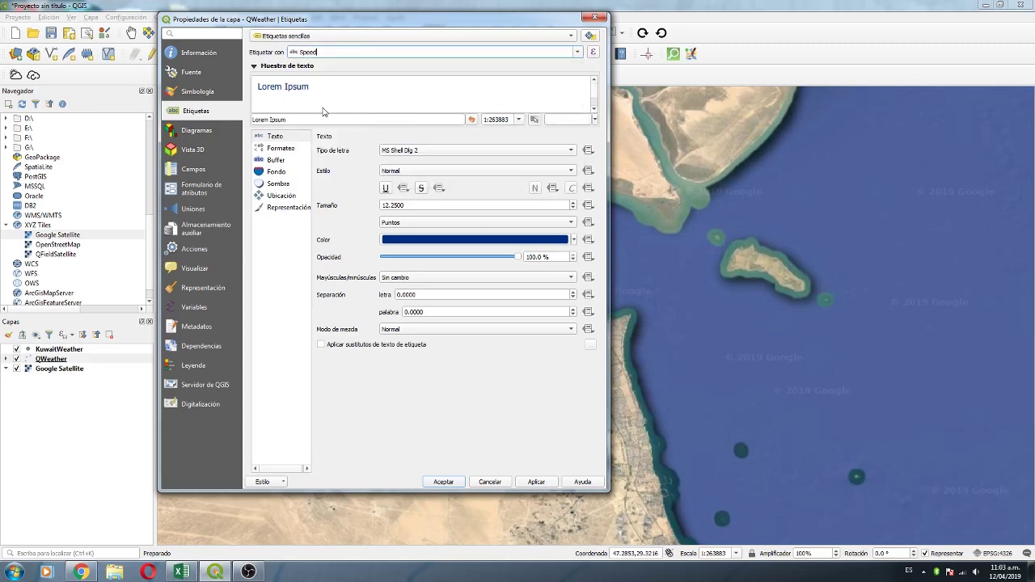
left_click(577, 51)
left_click(327, 121)
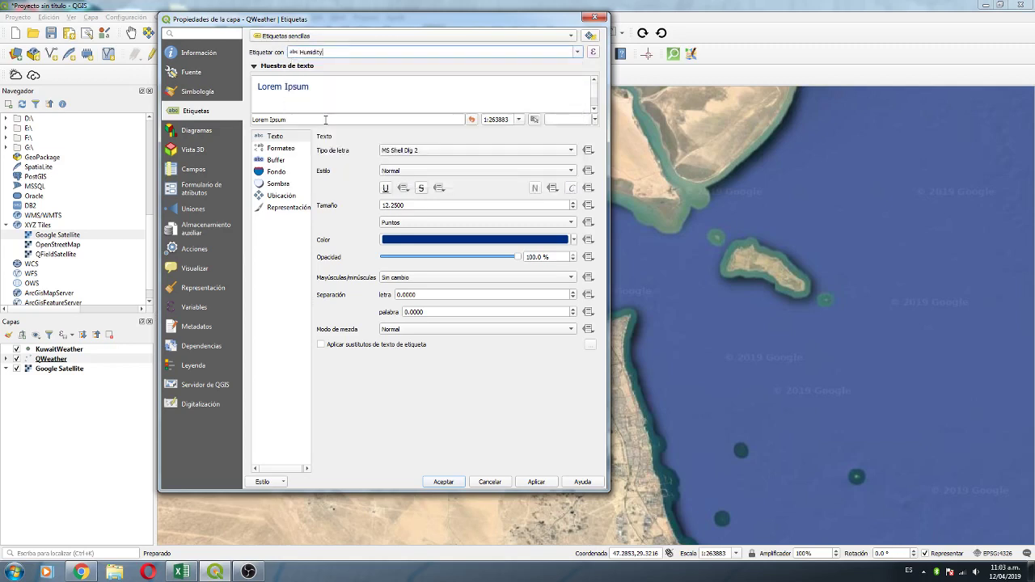
left_click(535, 481)
- Hide KuwaitWeather, then review and close the QWeather attribute table
left_click(443, 482)
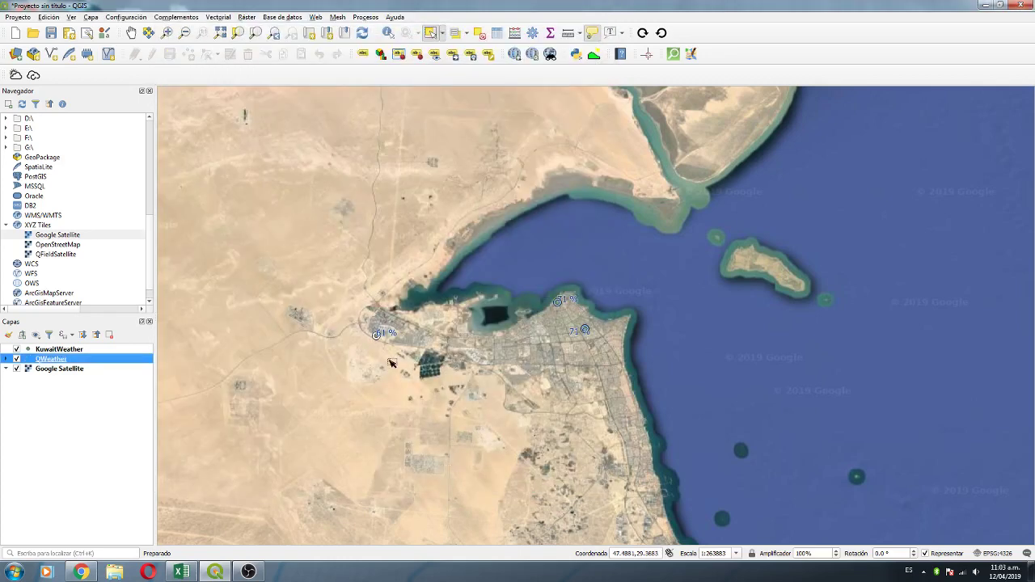
left_click(16, 348)
right_click(62, 361)
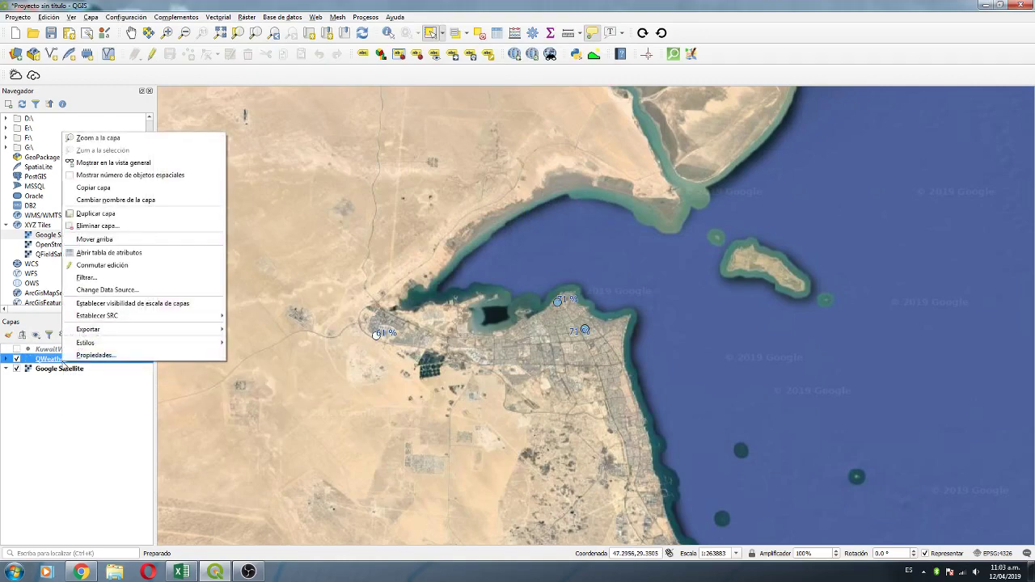
left_click(105, 252)
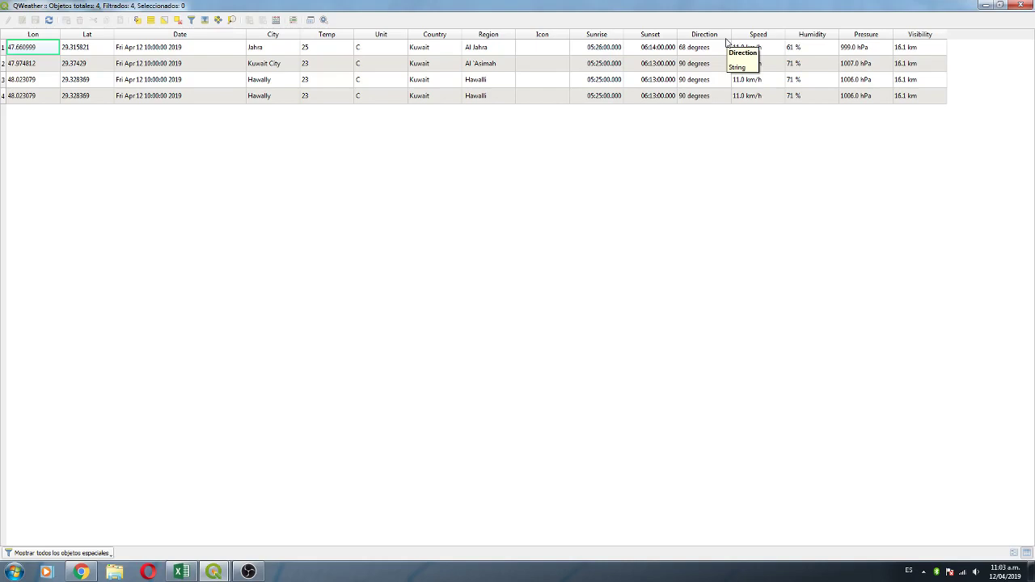
left_click(1021, 8)
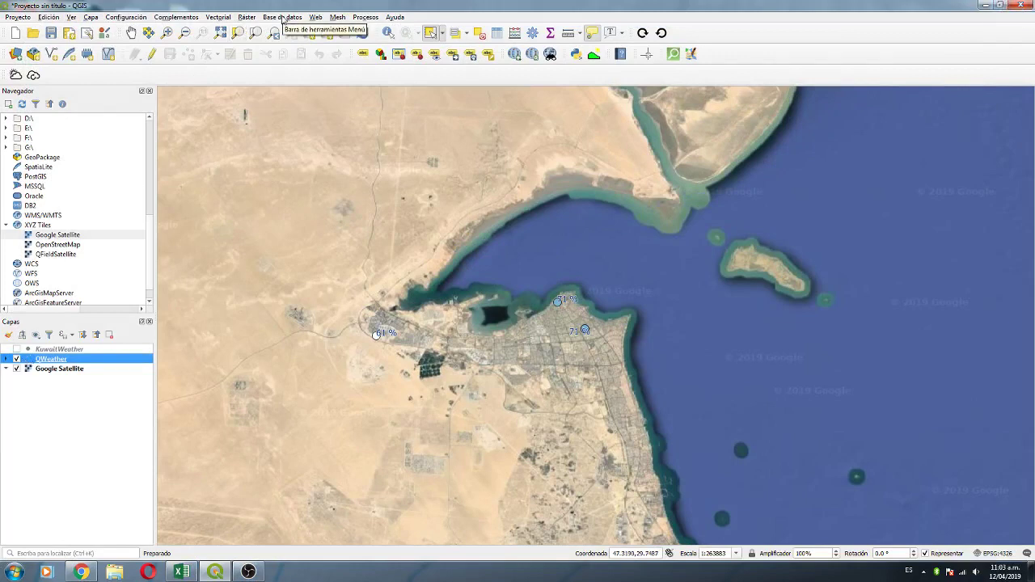
- Open QWeather Weather Info in Custom mode and select the Countries.csv name in the path
left_click(177, 18)
mouse_move(183, 81)
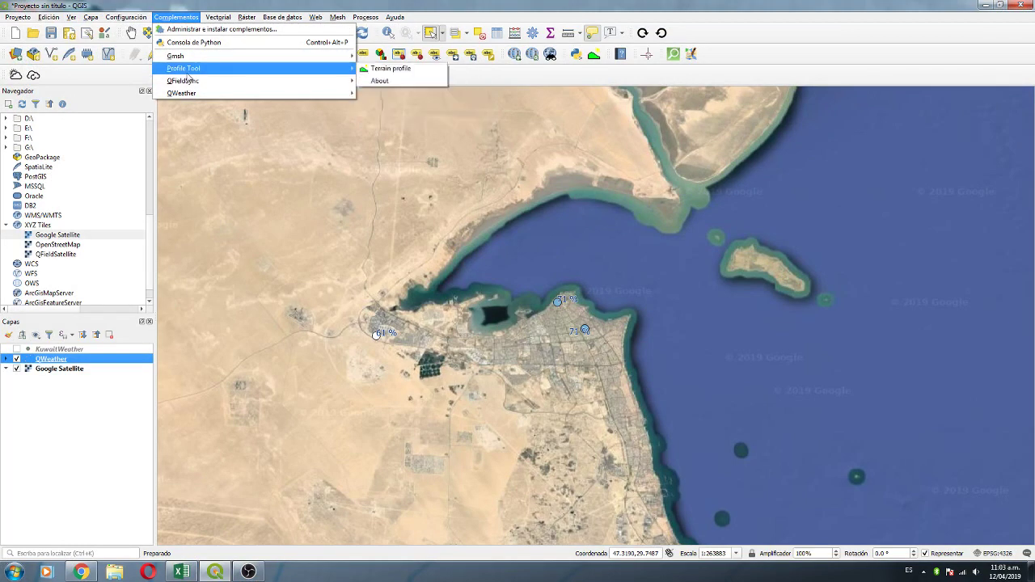
mouse_move(242, 81)
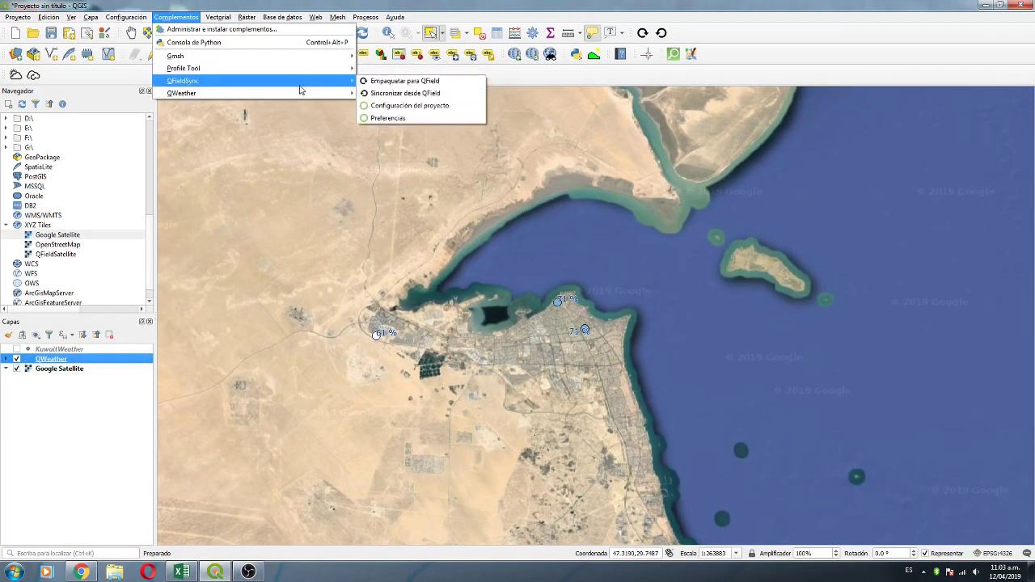
left_click(380, 95)
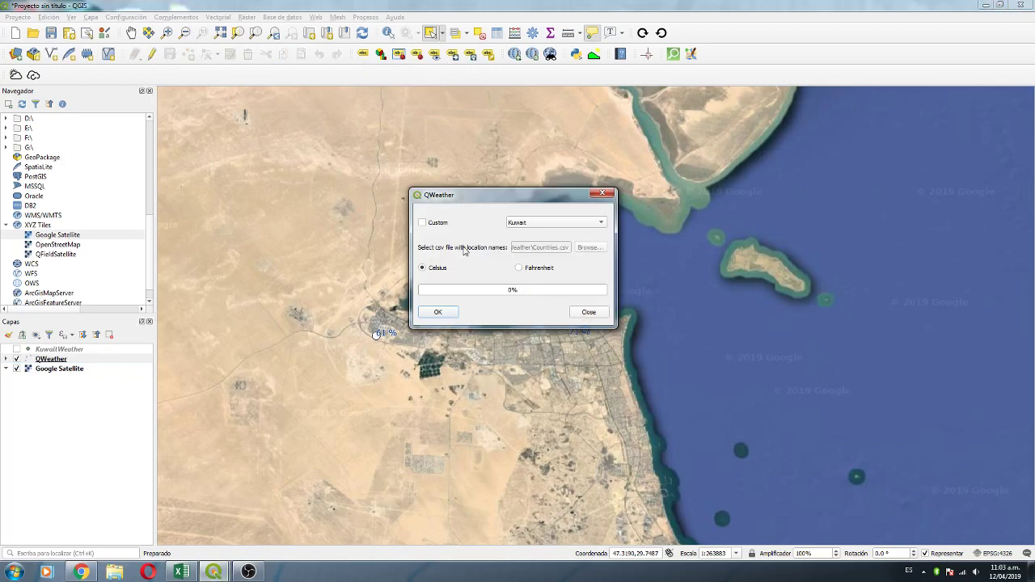
left_click(434, 223)
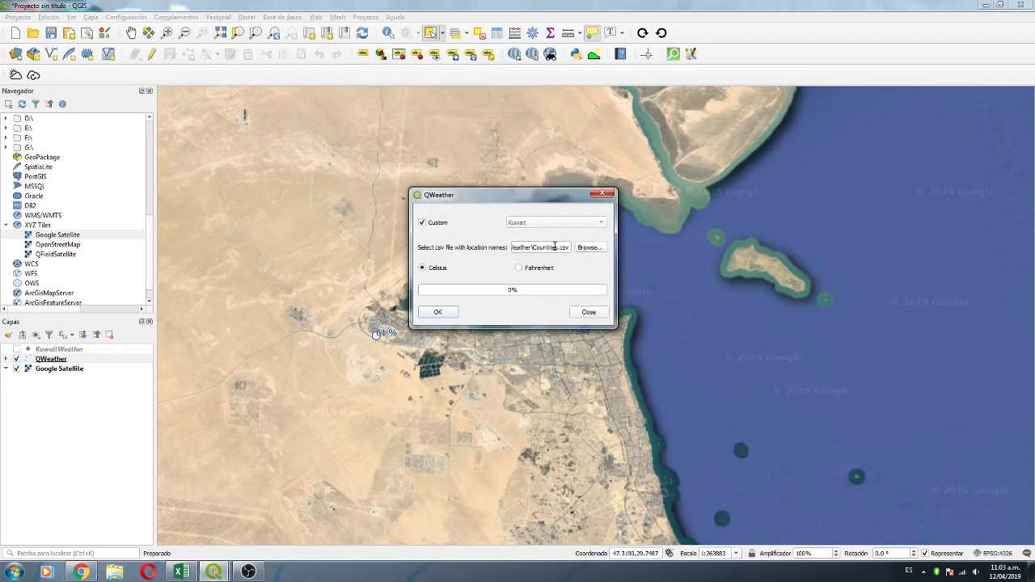
left_click_drag(533, 248, 569, 252)
- Open the HowtoGetGeospatialWeatherInformationwithQGISandQWeather folder under Documents in Explorer
left_click(81, 574)
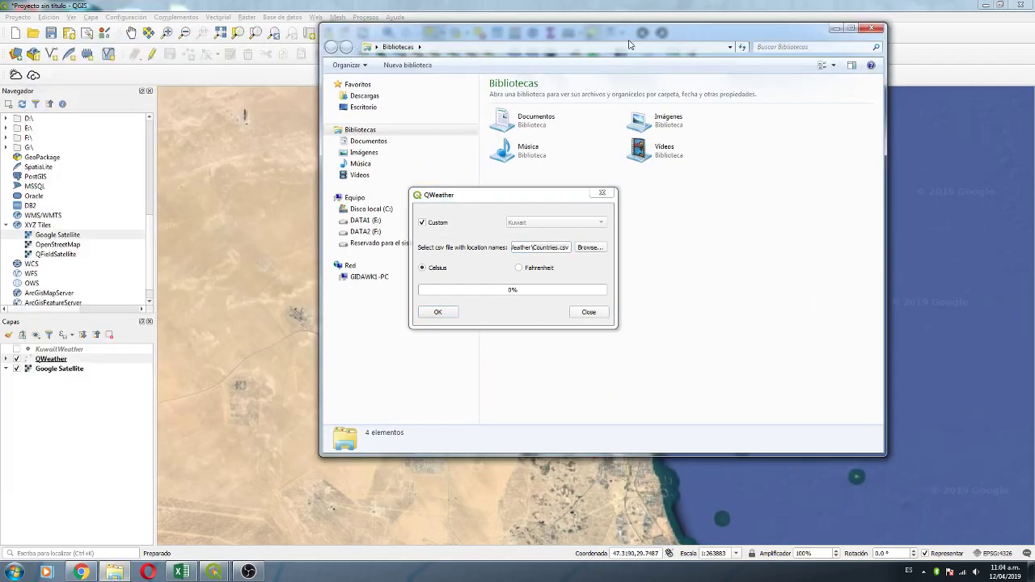
double_click(542, 121)
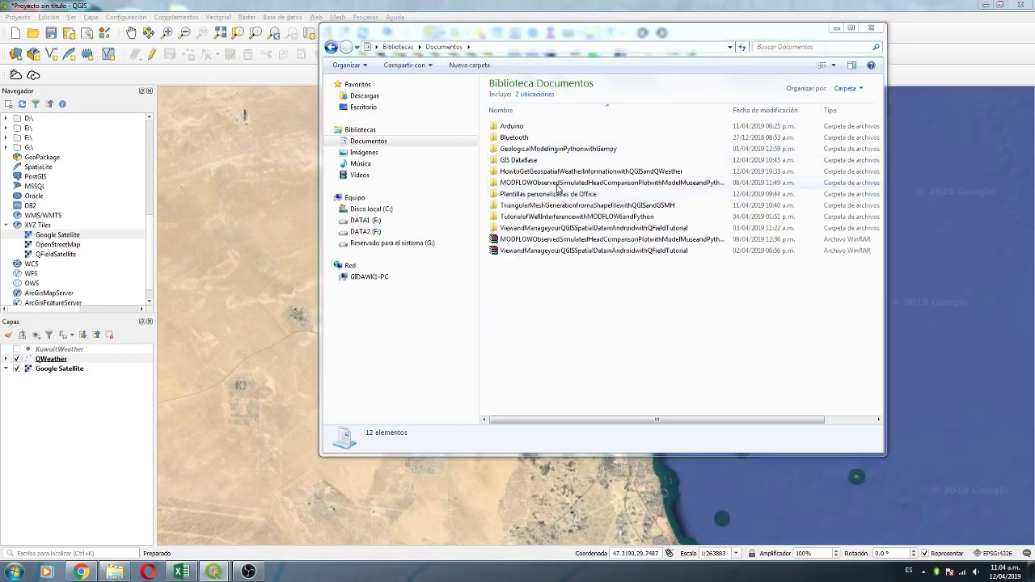
double_click(542, 172)
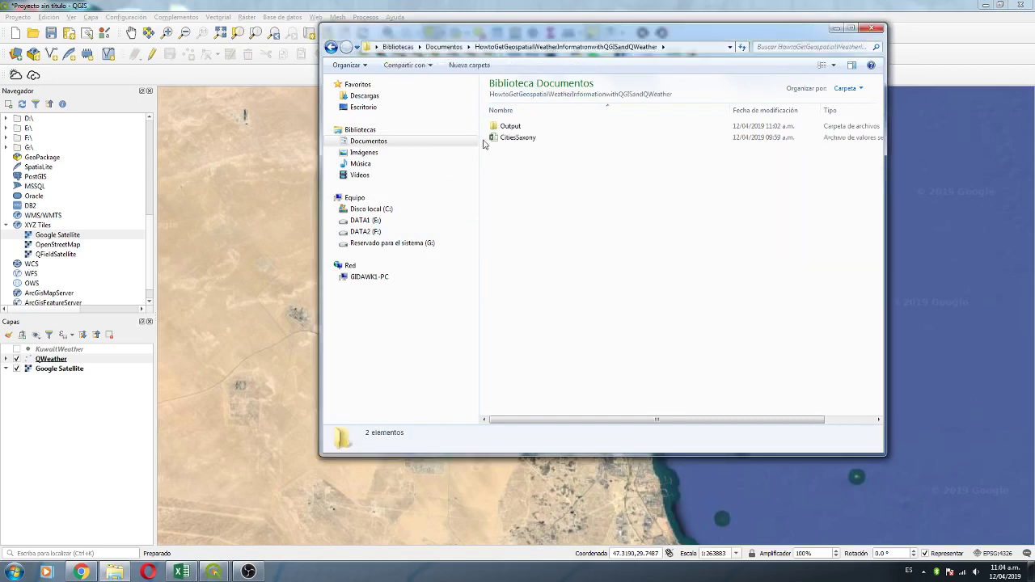
- Review CitiesSaxony's Saxony city list in Notepad++, close it, and reposition Explorer
left_click(509, 141)
right_click(509, 143)
left_click(555, 182)
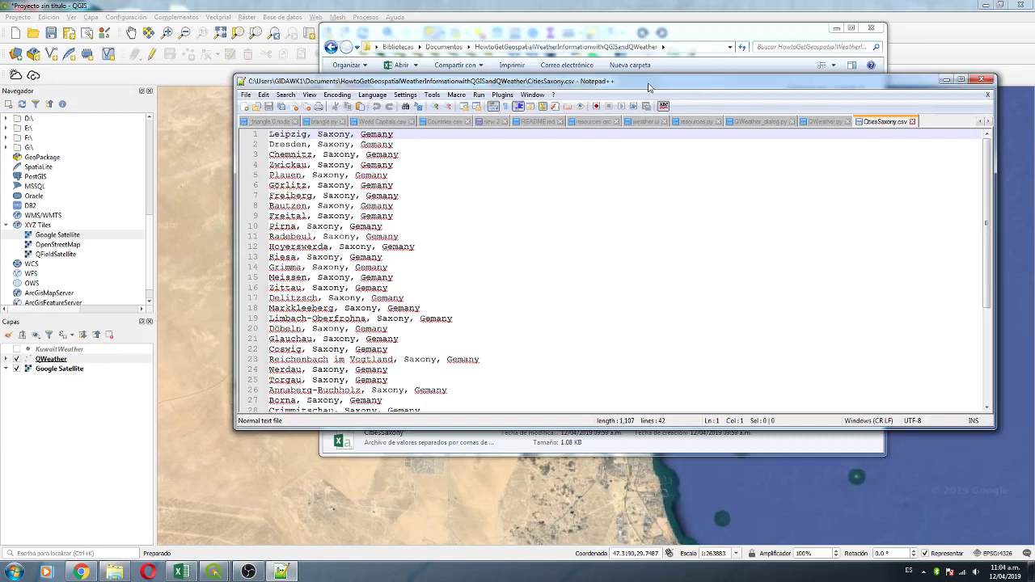
scroll(399, 238, "down", 5)
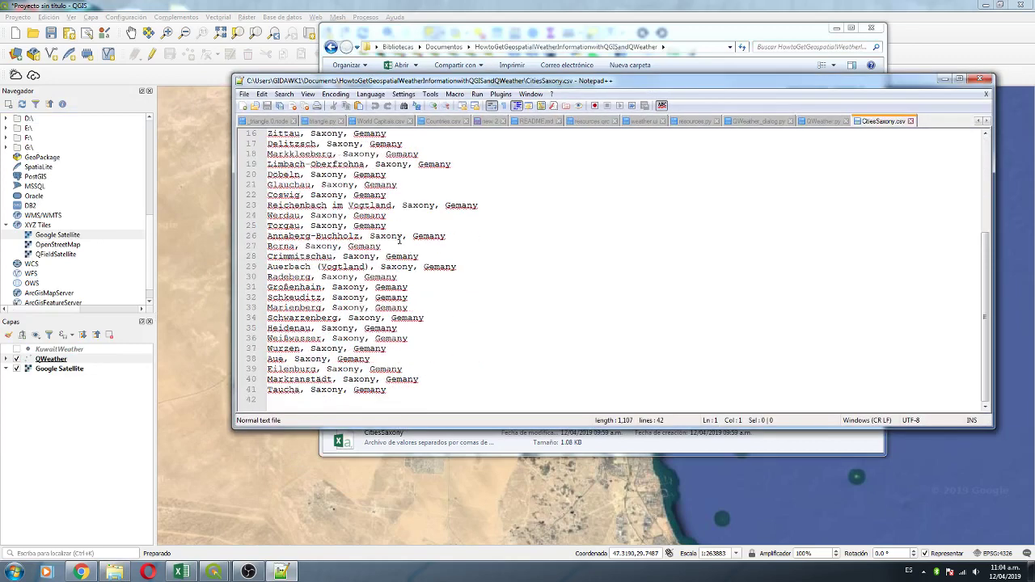
scroll(436, 334, "up", 5)
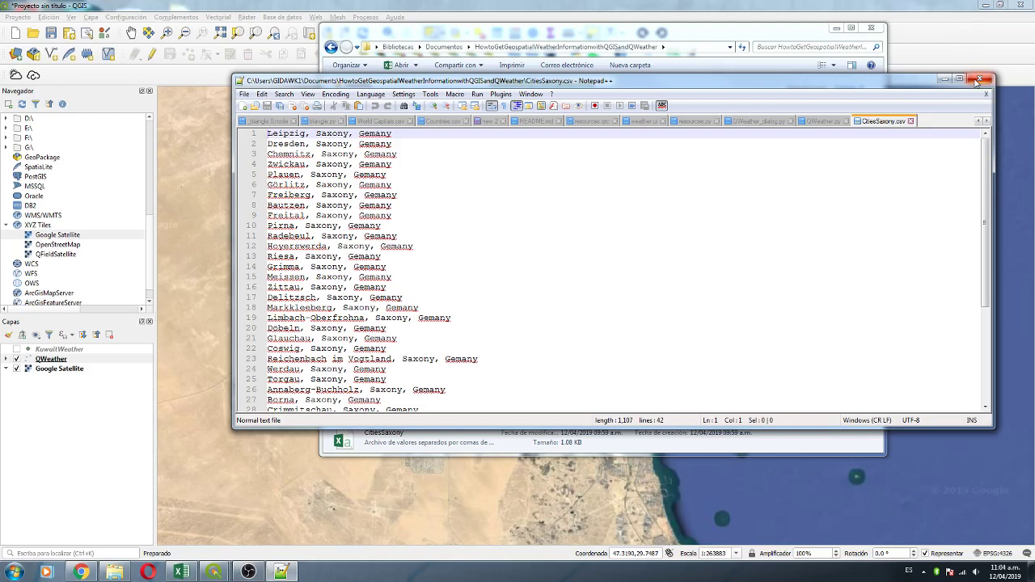
left_click(978, 80)
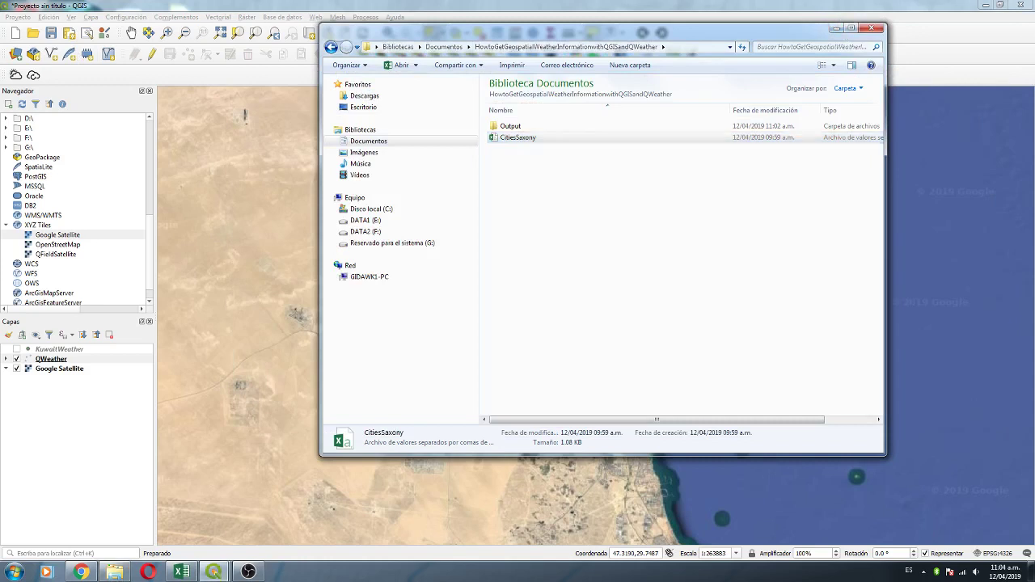
left_click(518, 137)
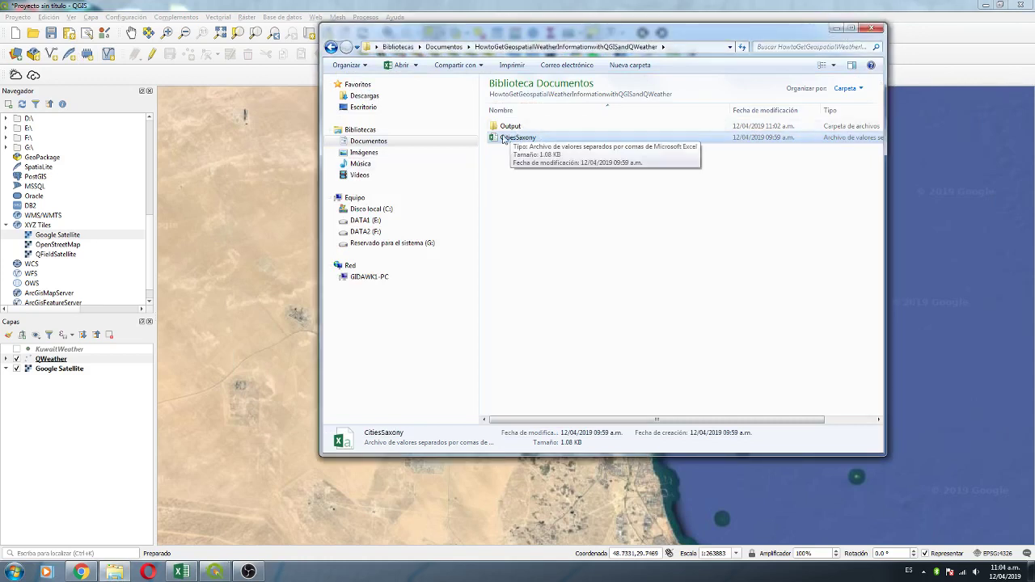
left_click_drag(538, 38, 379, 135)
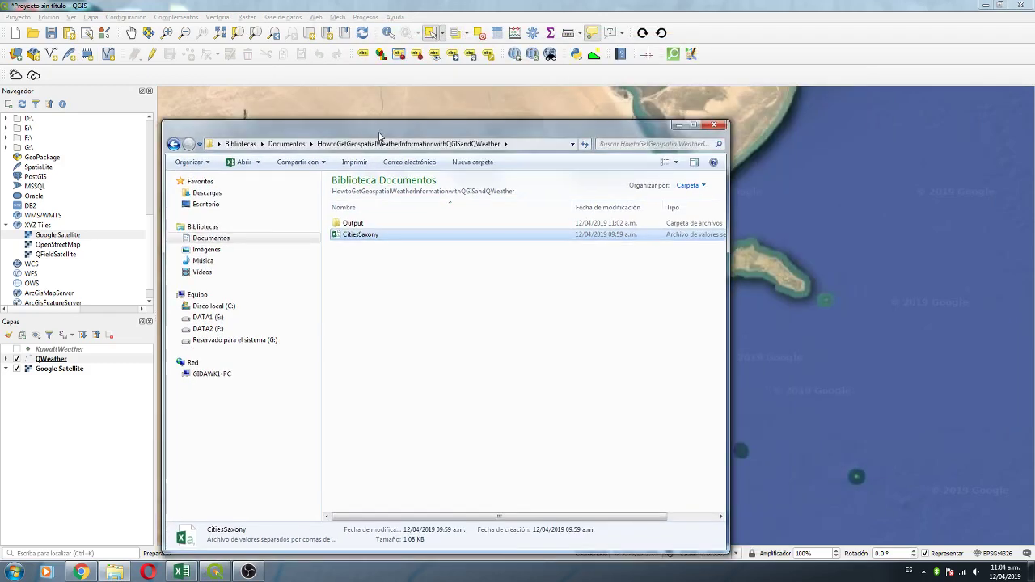
- Reopen QWeather Weather Info and close the empty window, twice
left_click(176, 17)
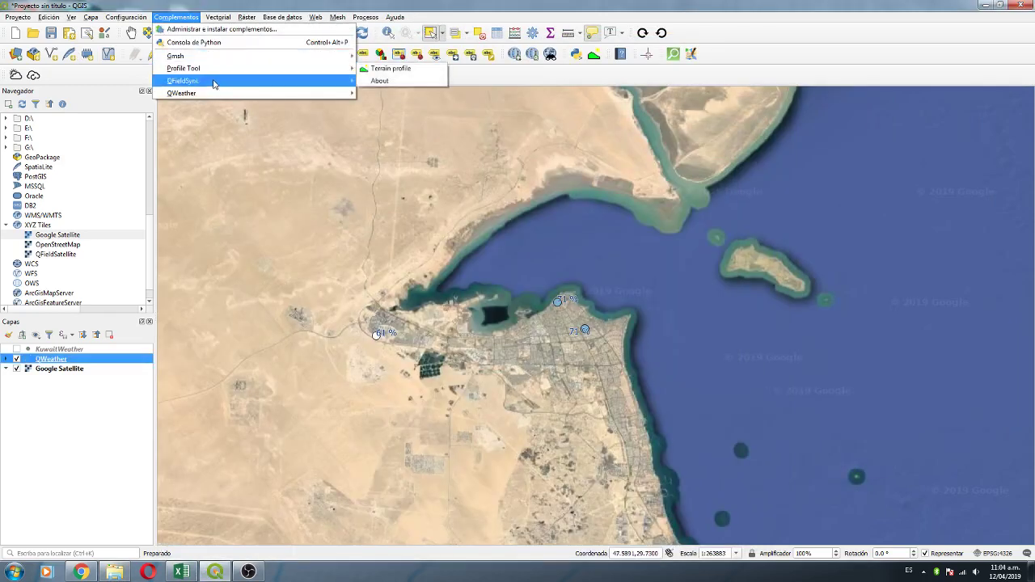
mouse_move(182, 93)
left_click(380, 96)
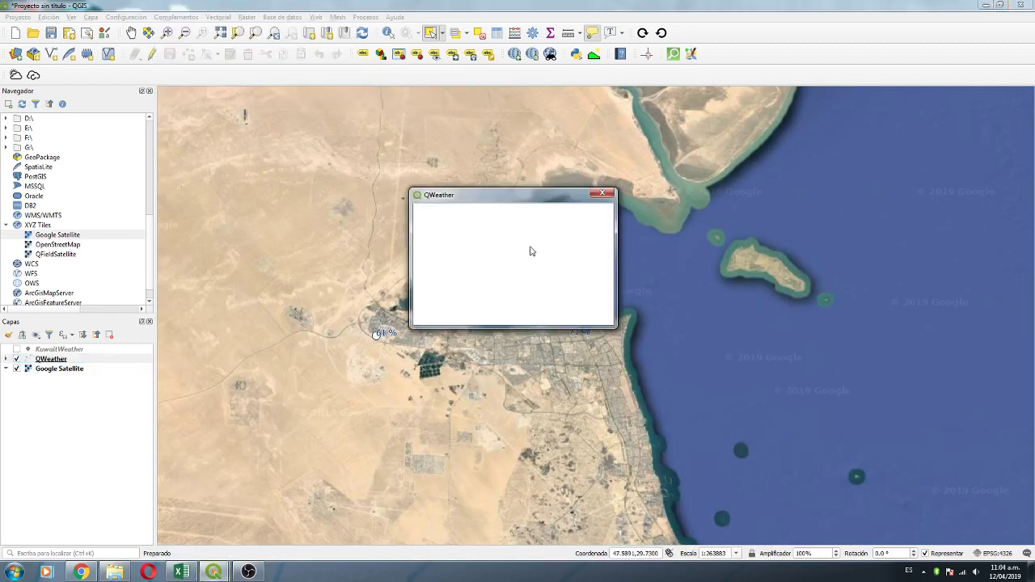
left_click(602, 193)
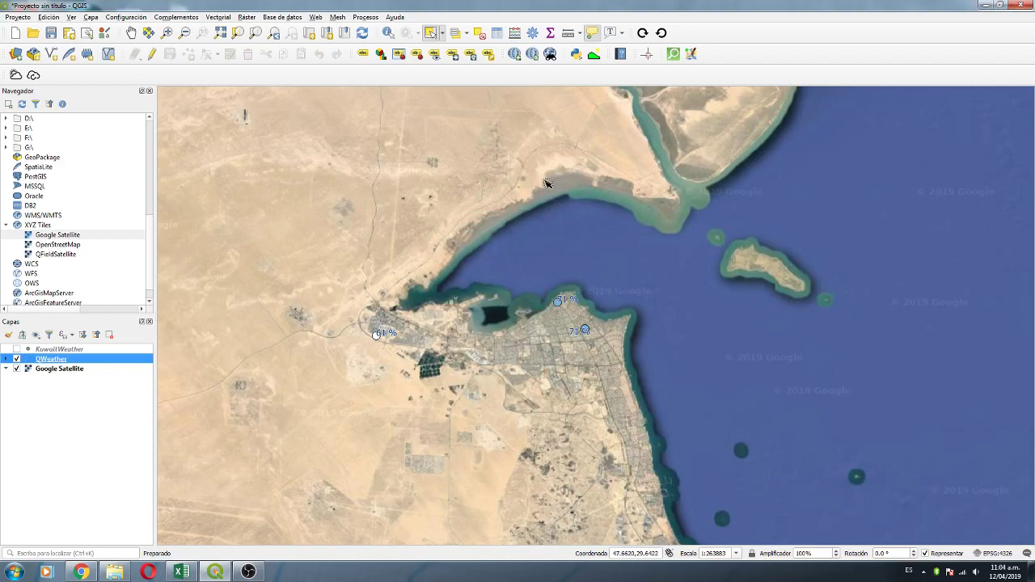
left_click(176, 17)
mouse_move(182, 93)
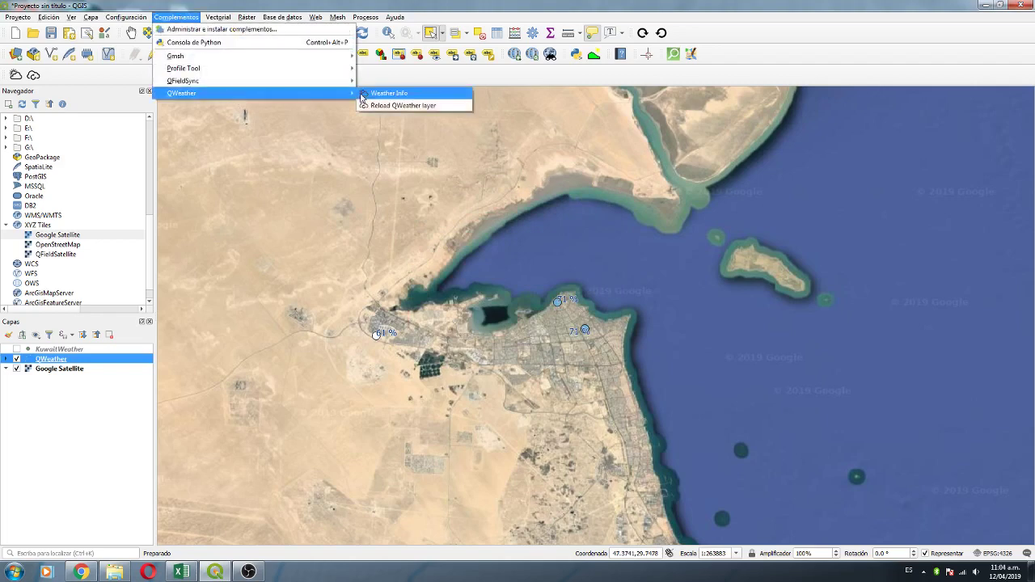
left_click(384, 94)
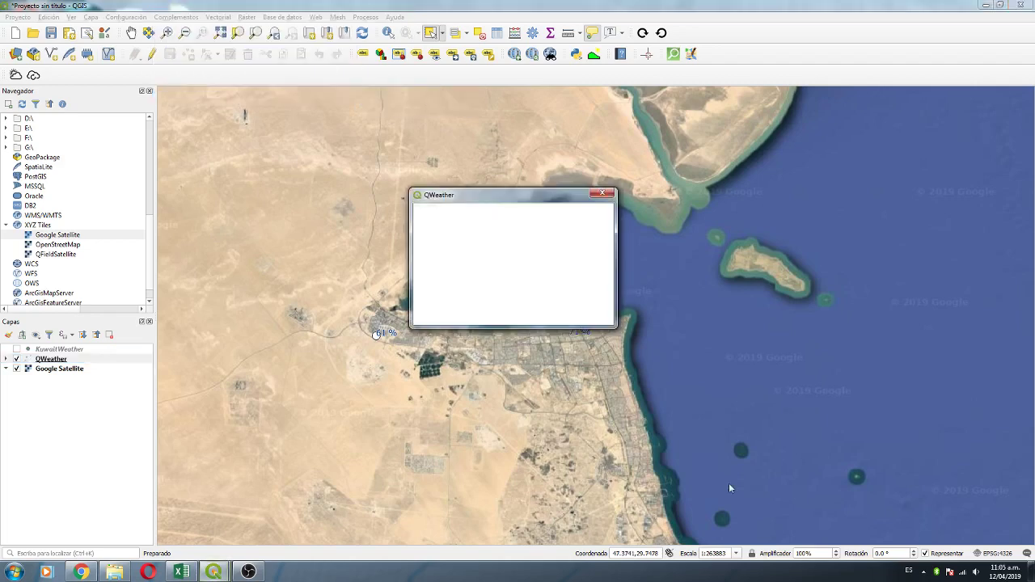
left_click(213, 572)
left_click(263, 541)
left_click(608, 196)
- Recheck the installed QWeather plugin's details and close the plugin manager
left_click(166, 18)
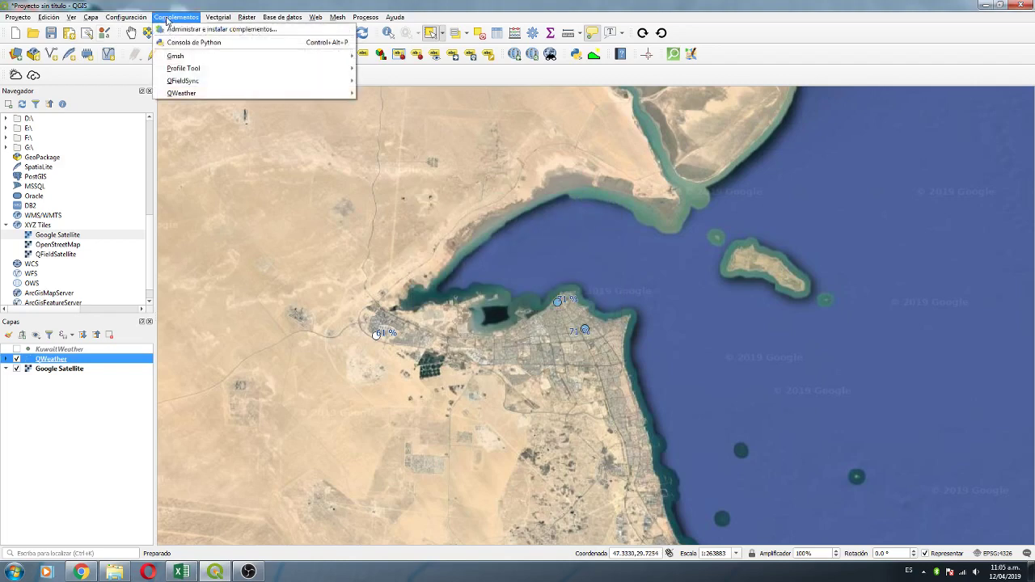
left_click(194, 29)
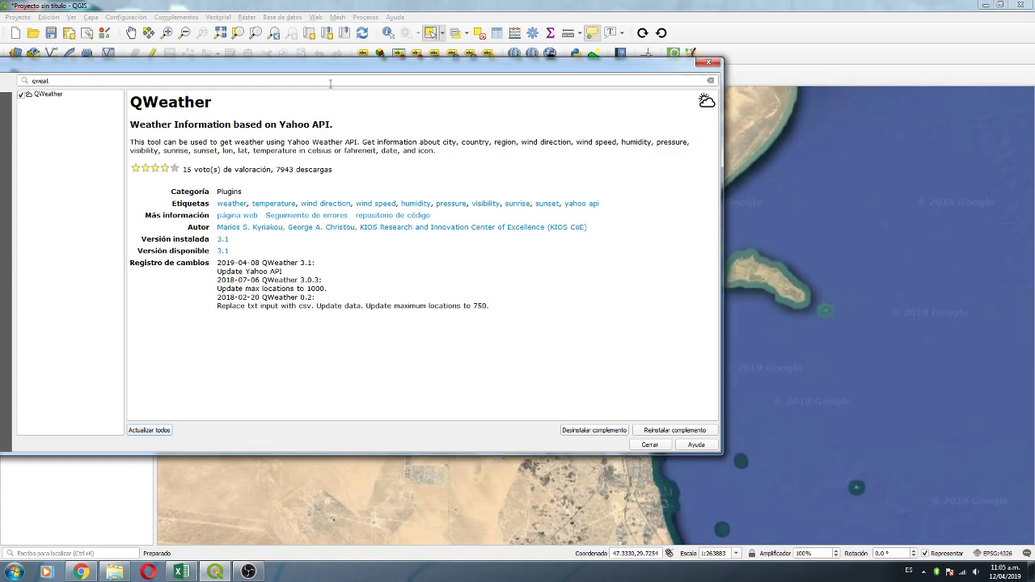
left_click(708, 62)
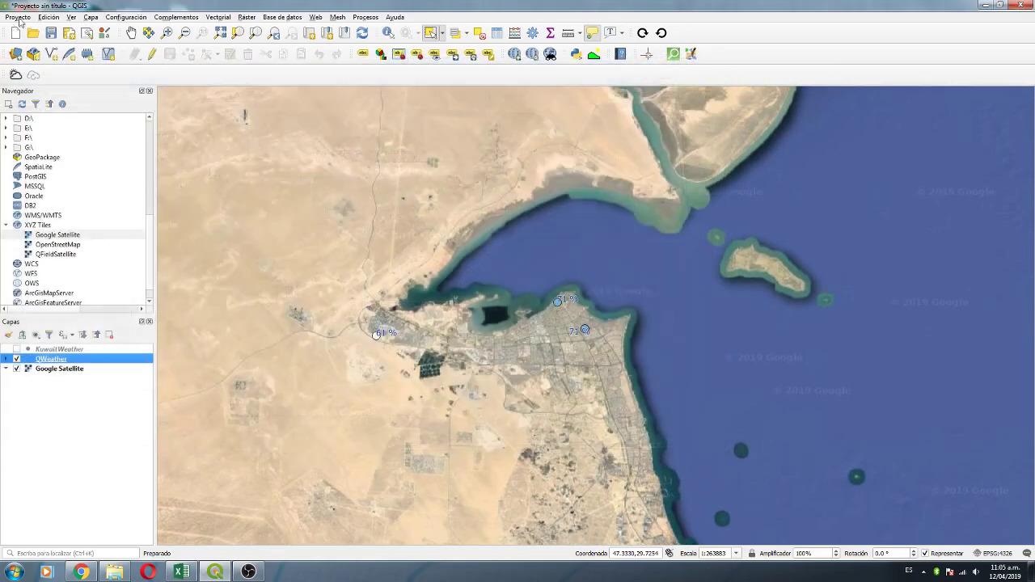
- Run QWeather Weather Info on Documentos/tutorial/CitiesSaxony.csv to download current city weather
left_click(161, 17)
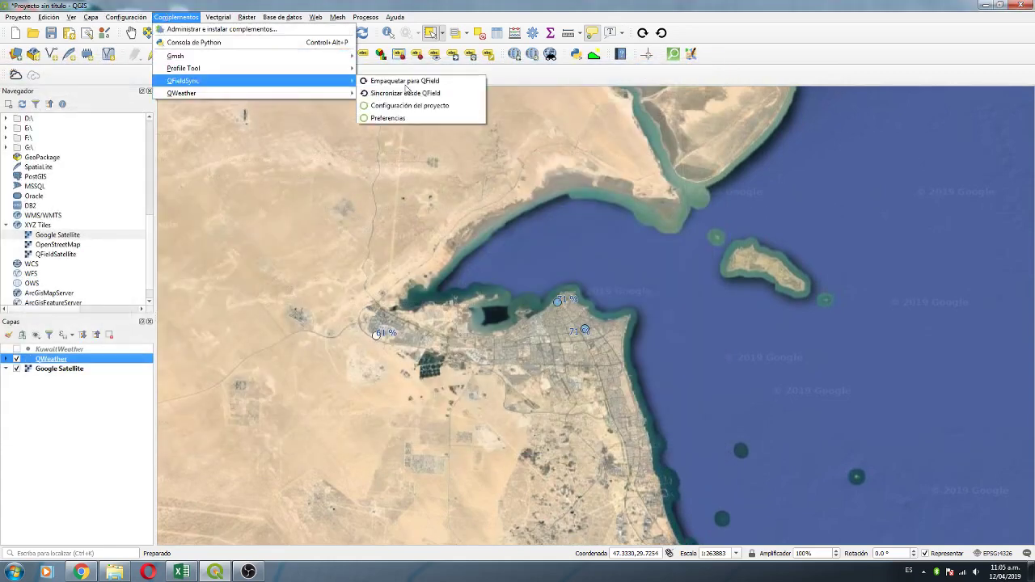
mouse_move(182, 93)
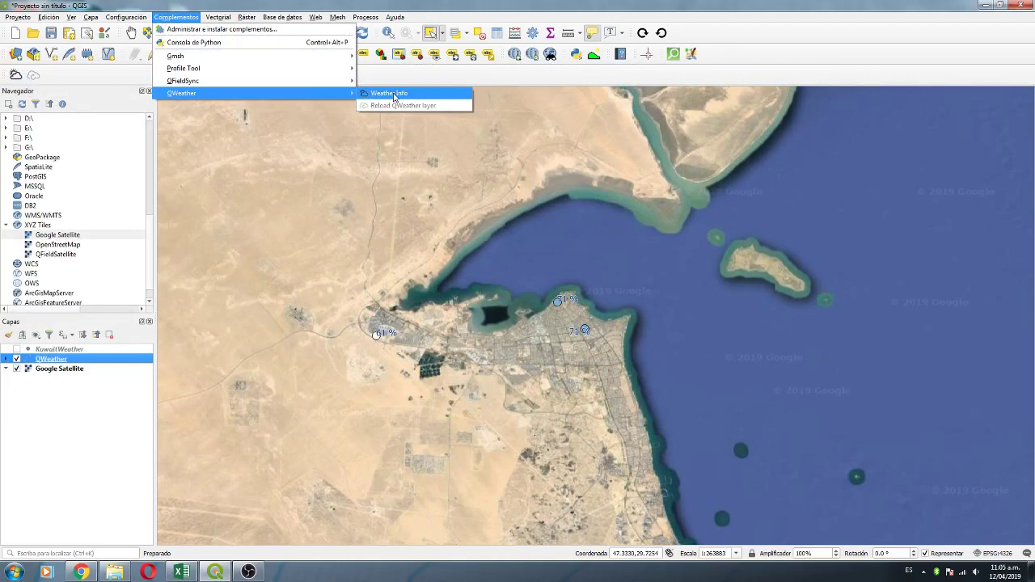
left_click(394, 97)
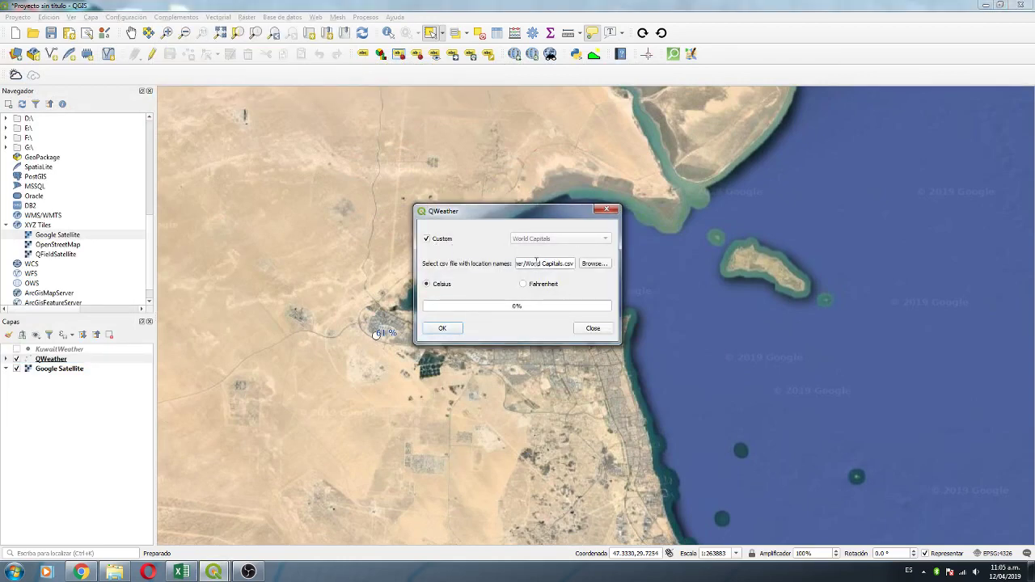
left_click(597, 264)
left_click(471, 338)
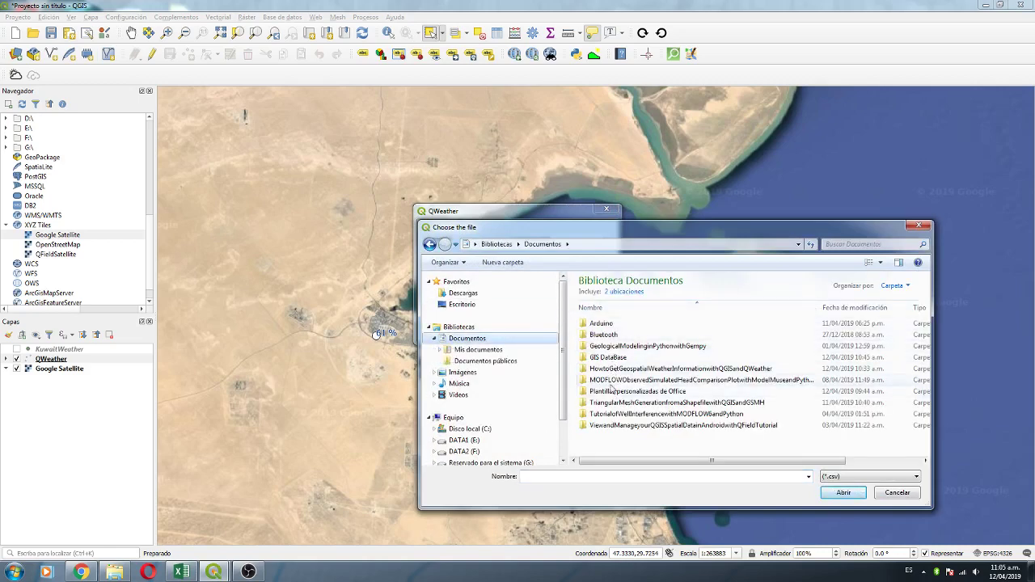
double_click(612, 368)
left_click(608, 335)
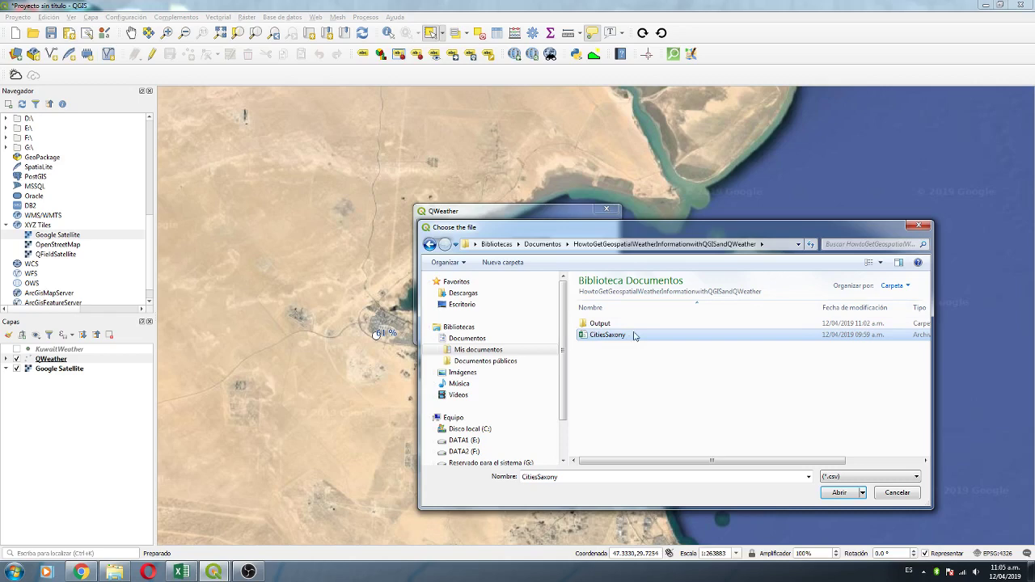
double_click(608, 338)
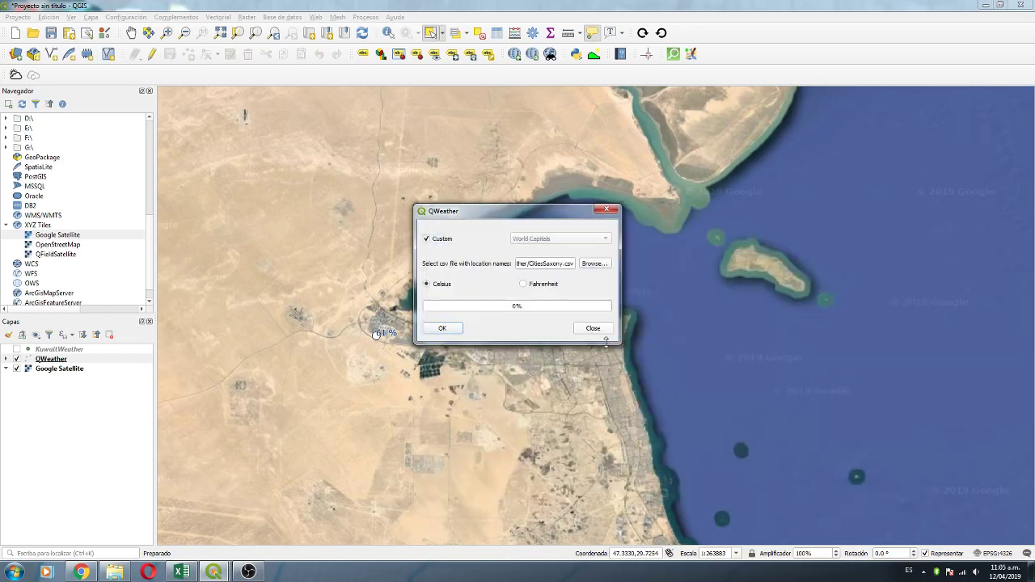
left_click(443, 335)
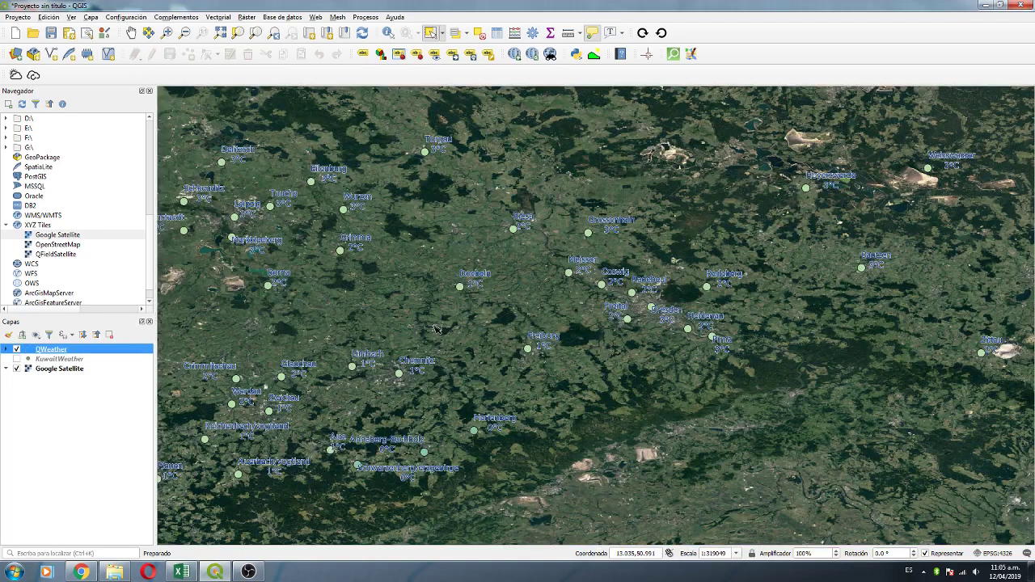
- Add the OpenStreetMap XYZ basemap beneath Google Satellite and hide the satellite layer
scroll(719, 416, "down", 1)
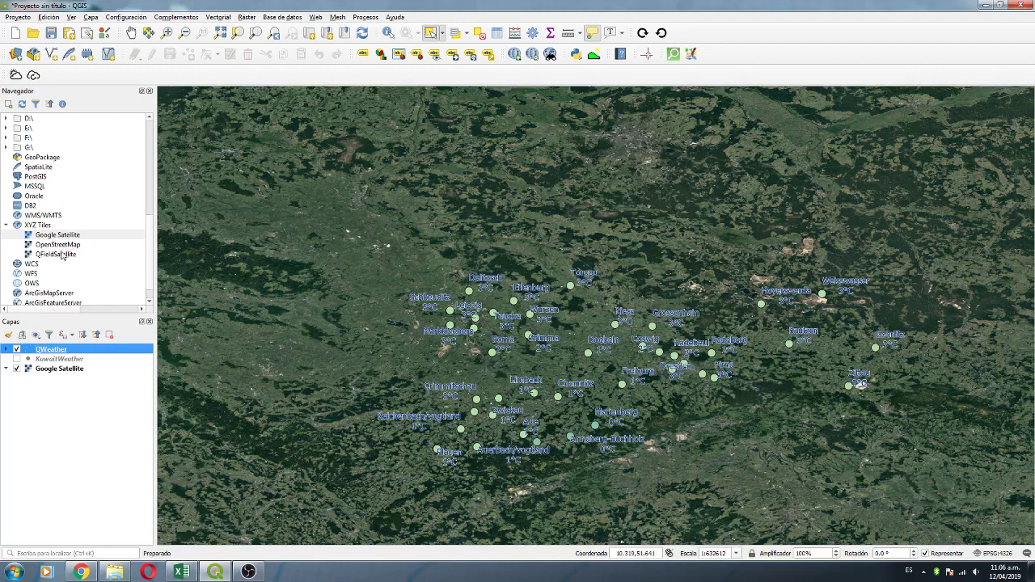
left_click_drag(56, 244, 32, 392)
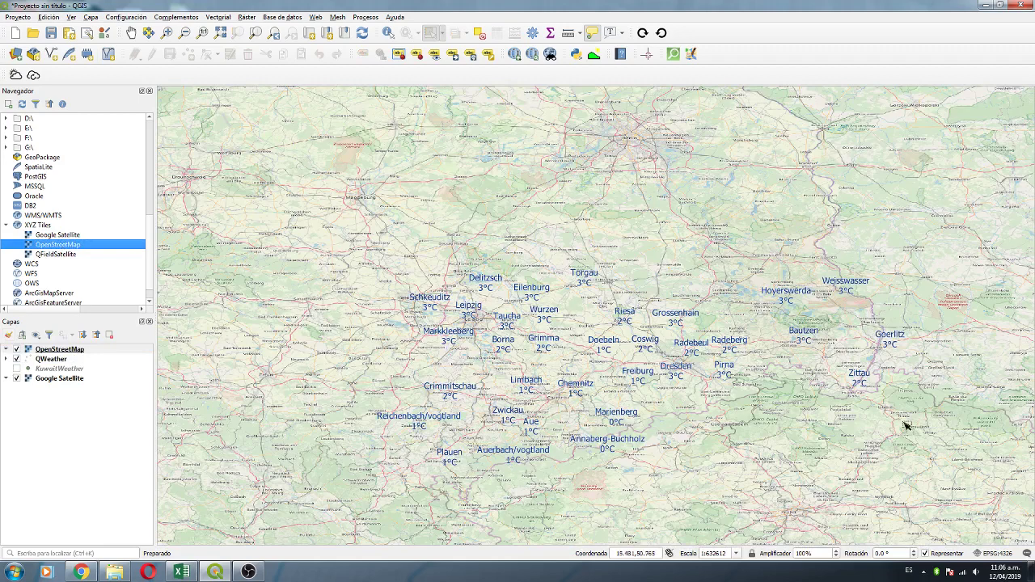
left_click(745, 463)
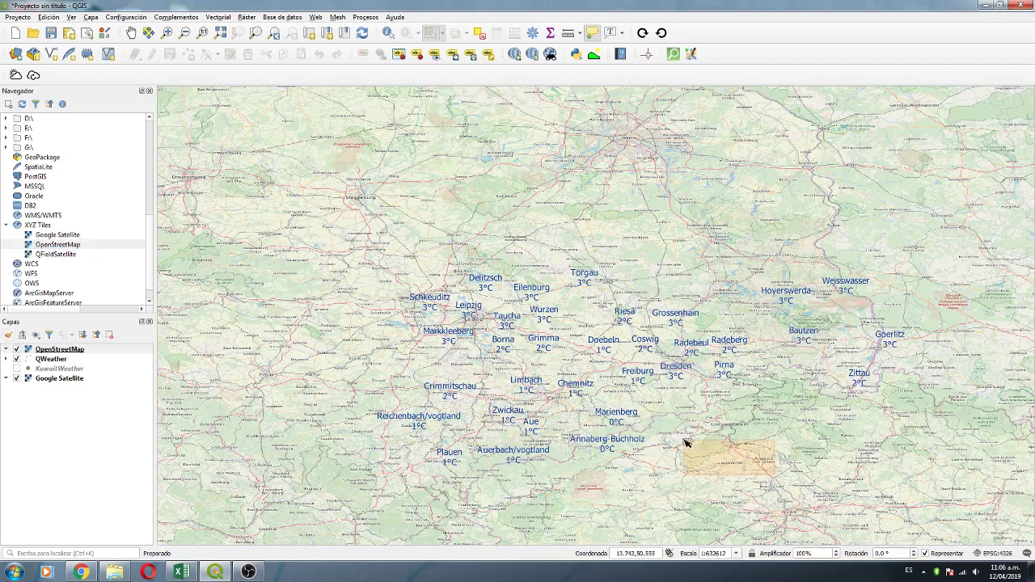
left_click_drag(745, 462, 595, 424)
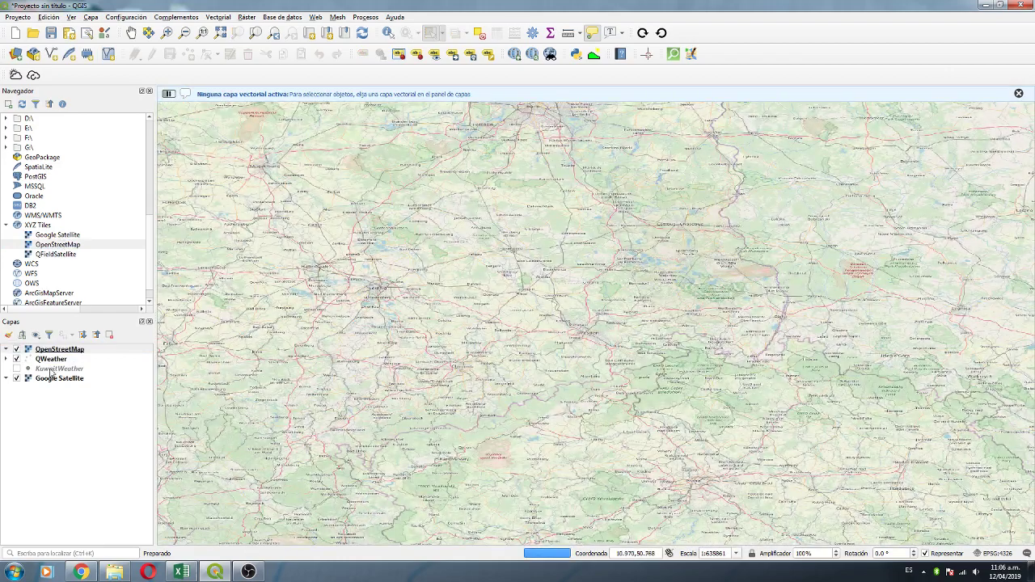
left_click_drag(46, 350, 38, 402)
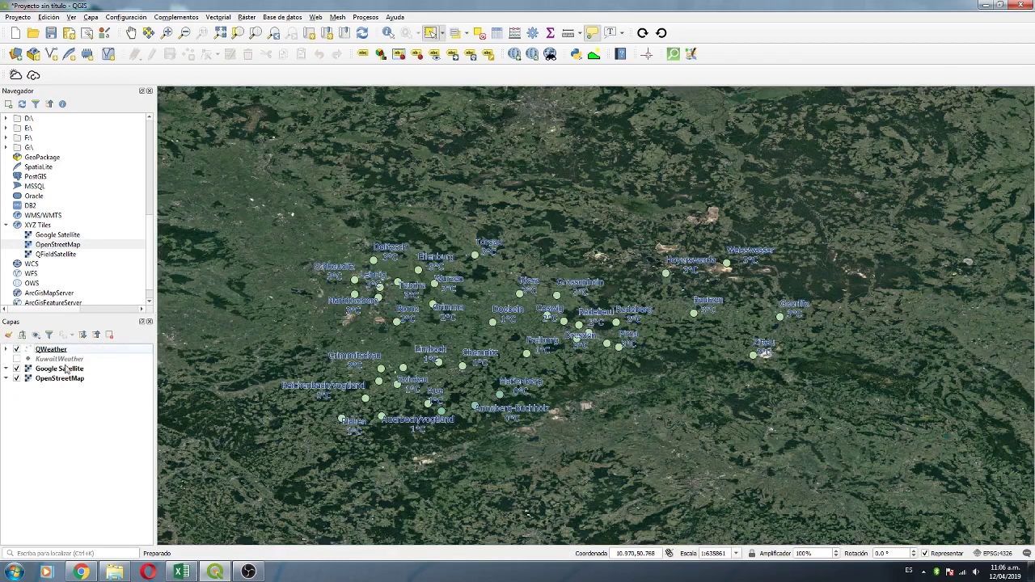
left_click(17, 369)
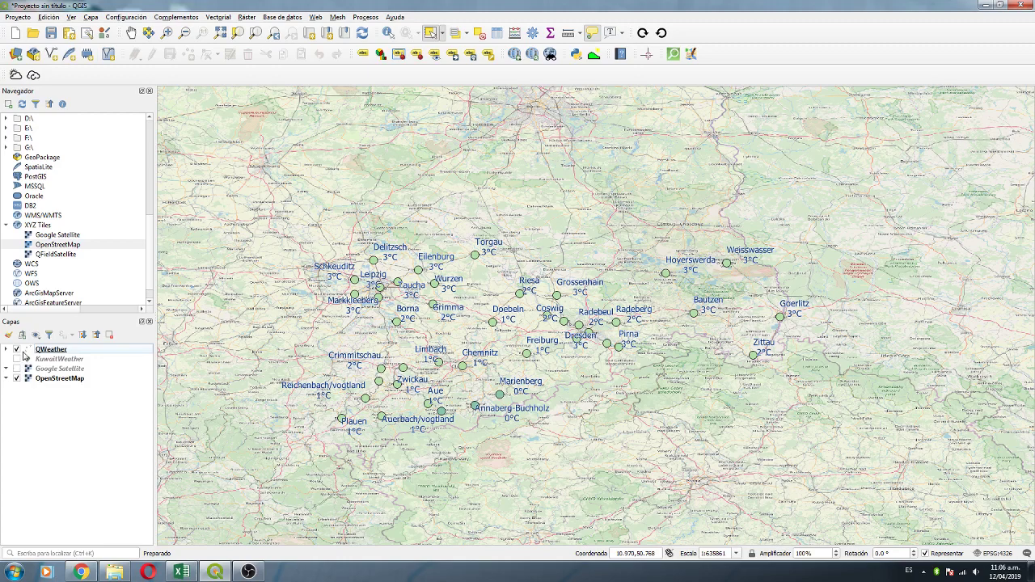
- Label the QWeather points with the Speed field in layer properties
right_click(45, 351)
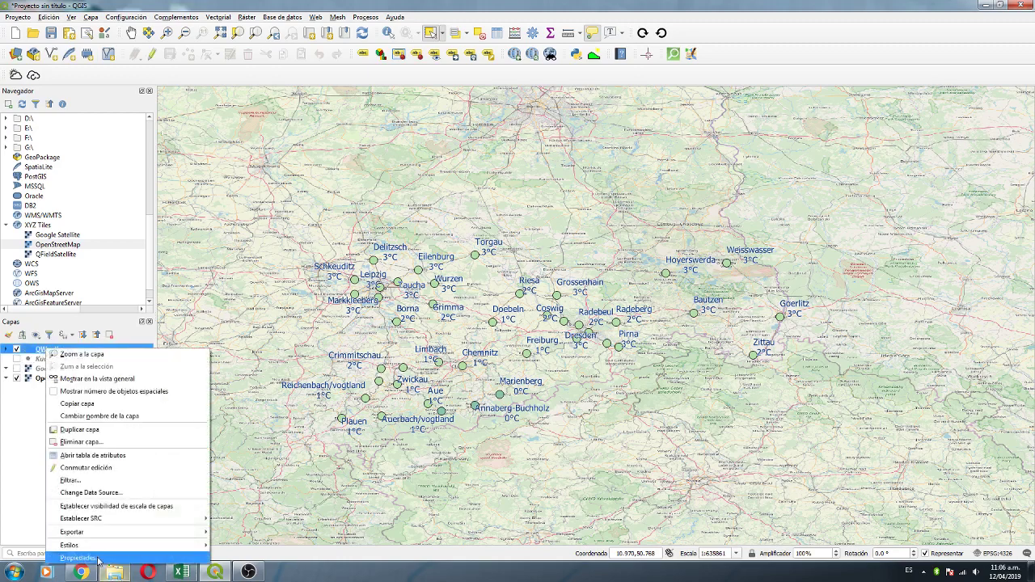
left_click(98, 560)
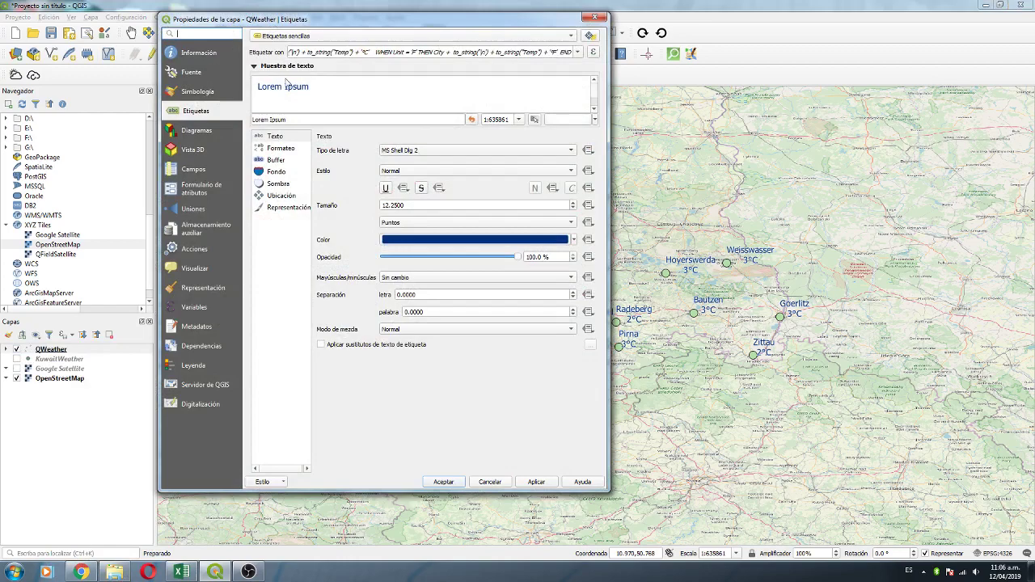
left_click(577, 51)
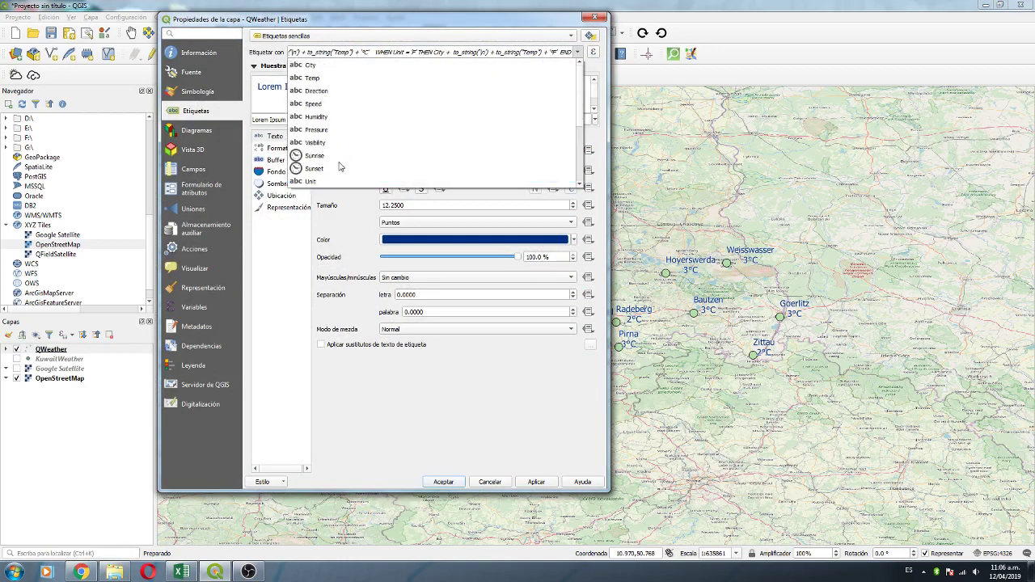
left_click(318, 103)
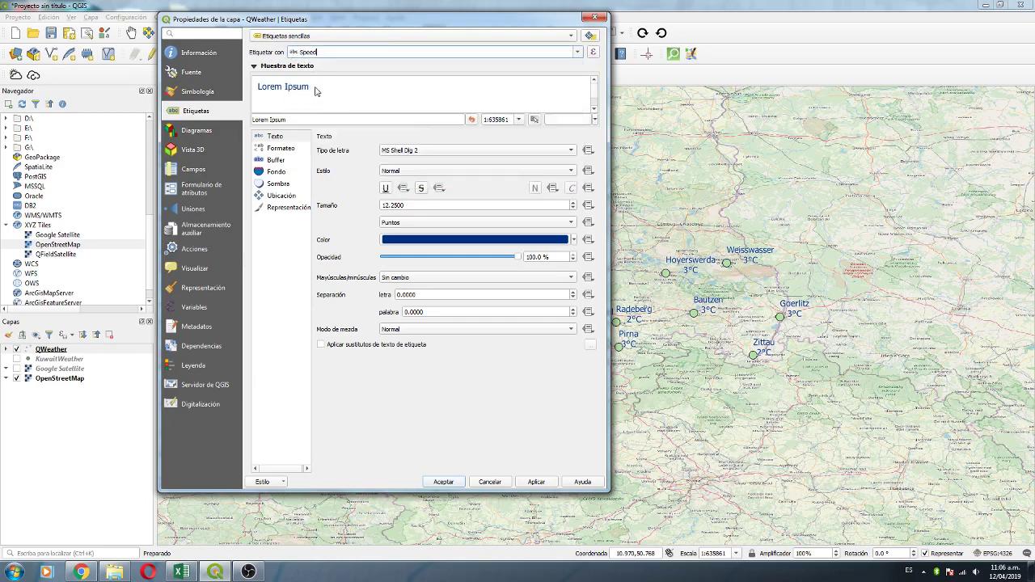
- Style QWeather as Categorized by Speed with the Magma ramp, classify, and apply
left_click(202, 94)
left_click(485, 51)
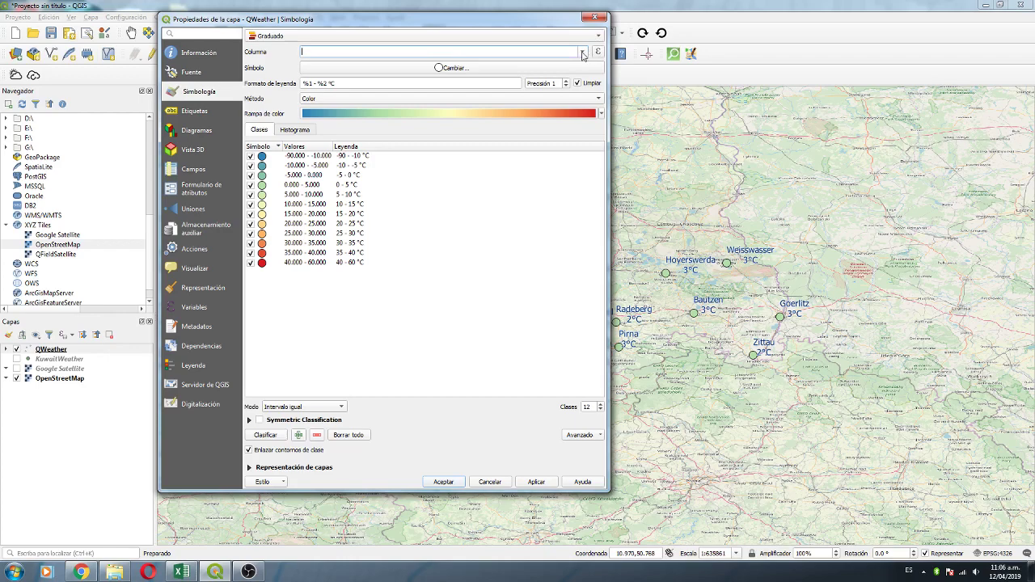
left_click(485, 35)
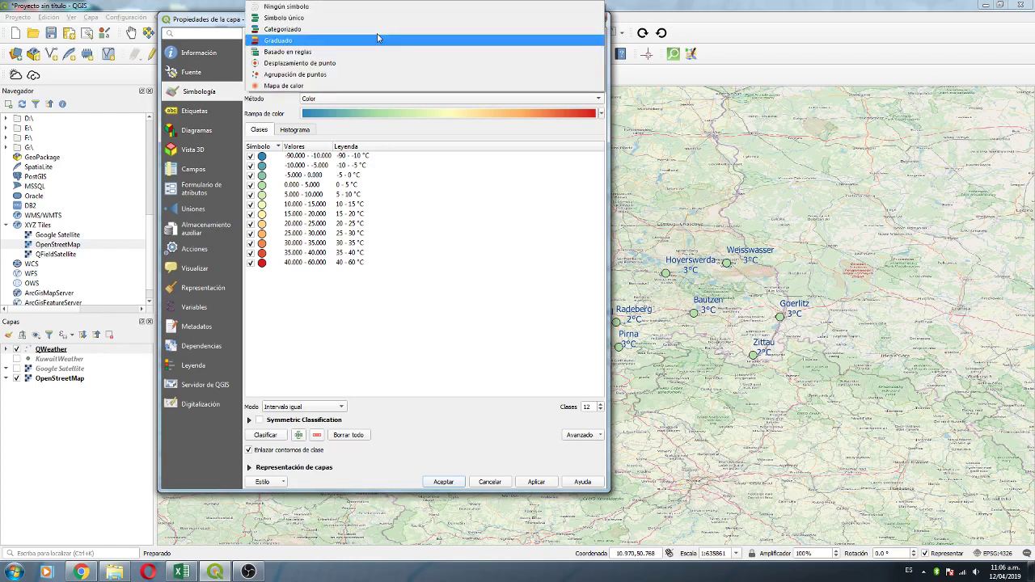
left_click(372, 29)
left_click(582, 51)
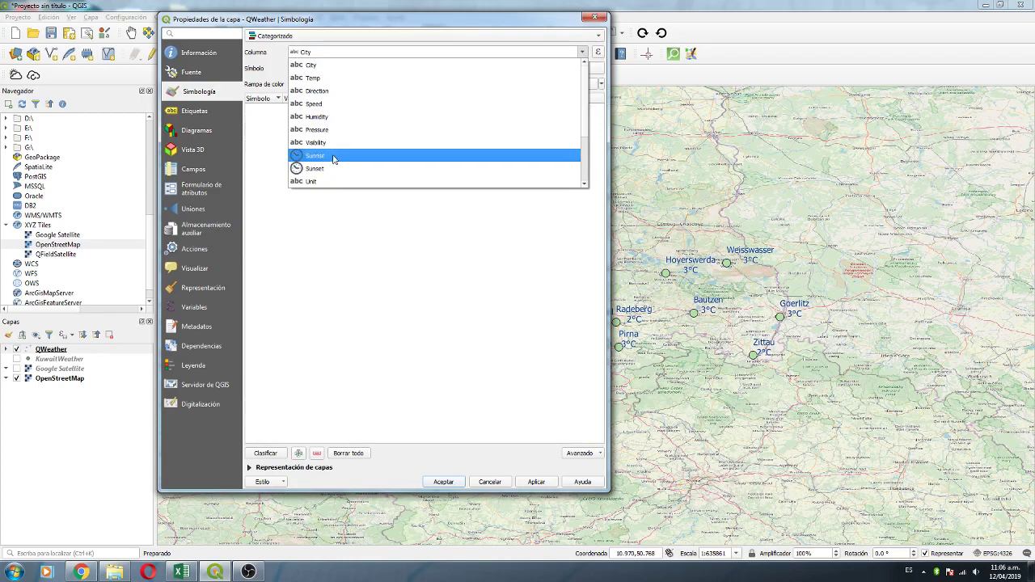
left_click(346, 104)
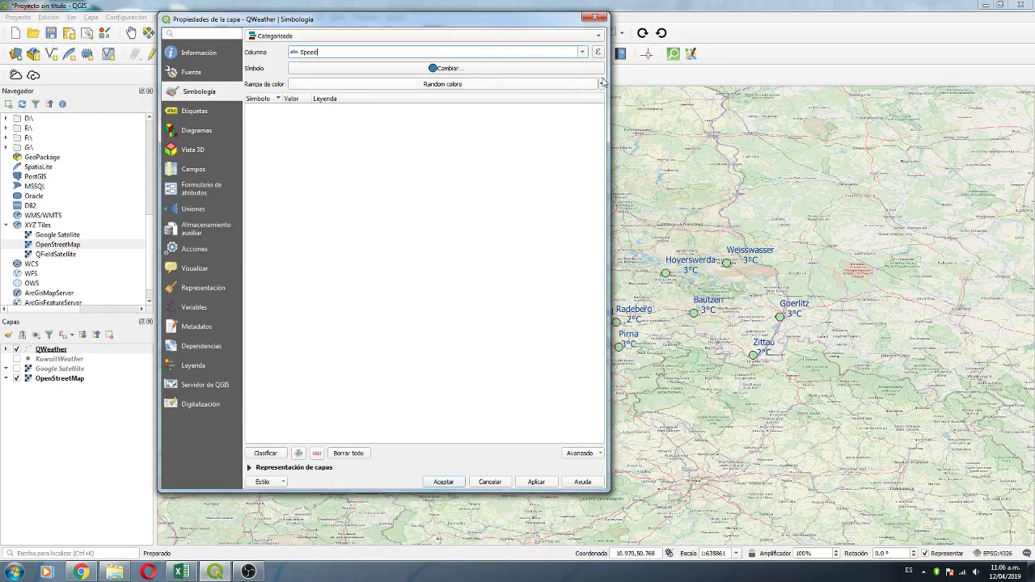
left_click(569, 84)
left_click(322, 172)
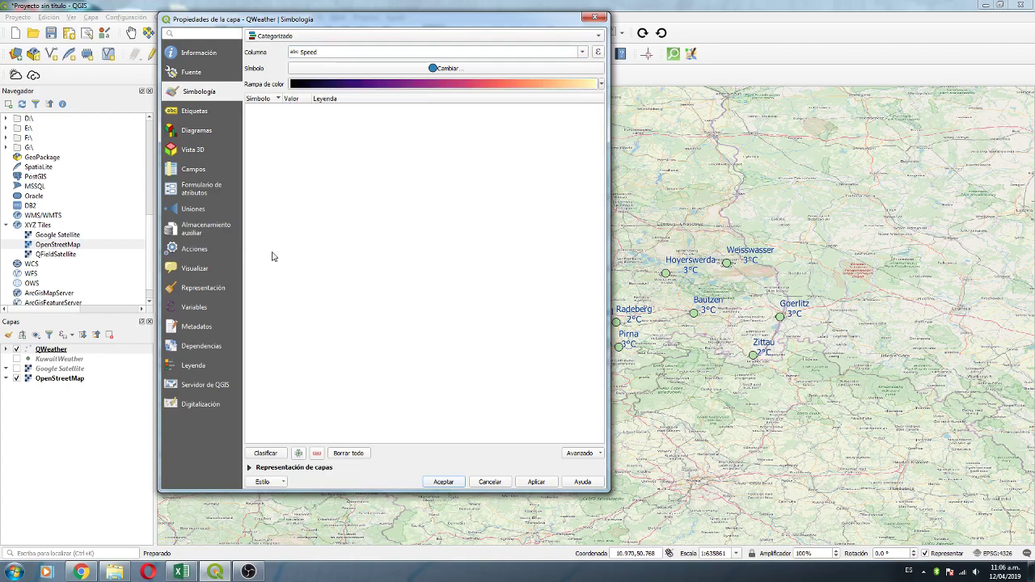
left_click(276, 458)
left_click(537, 482)
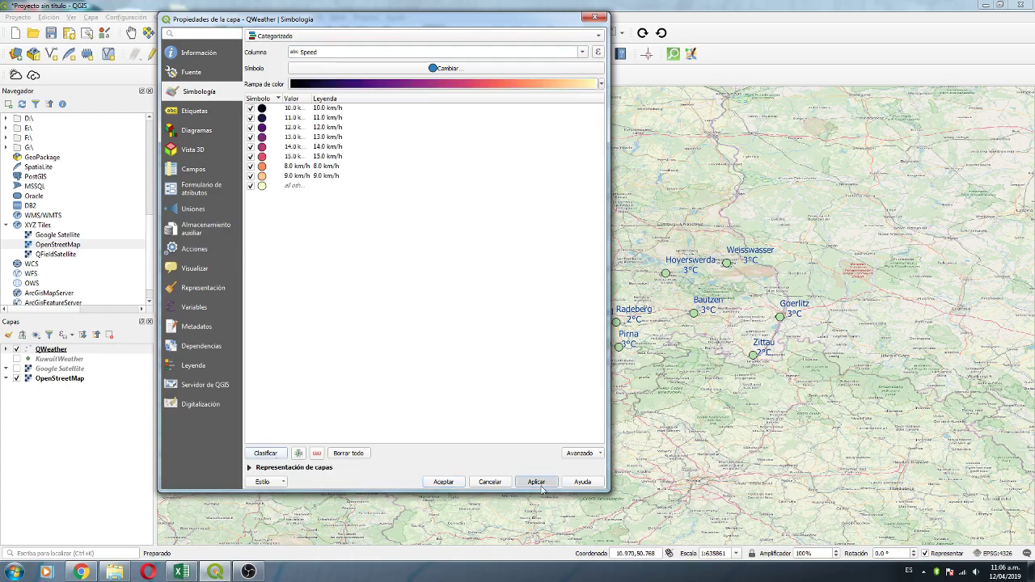
left_click(442, 484)
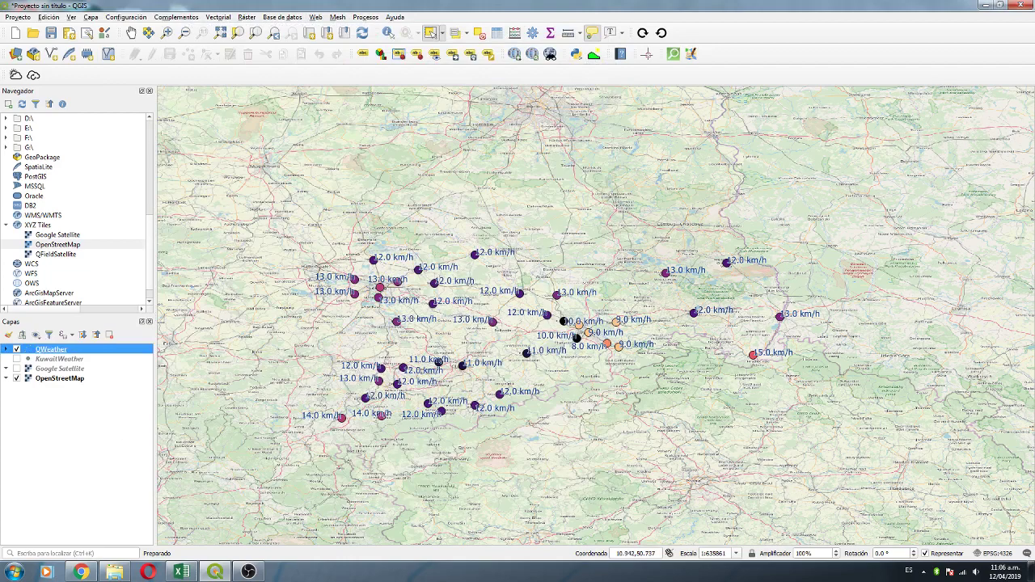
- Change the QWeather category column to Humidity with the Spectral colour ramp and apply
left_click(6, 349)
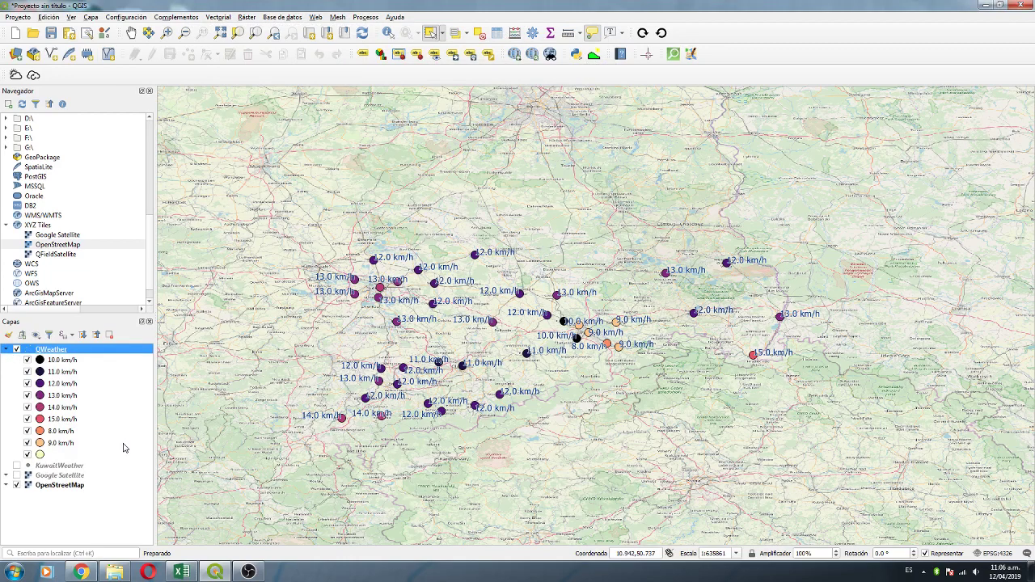
right_click(61, 349)
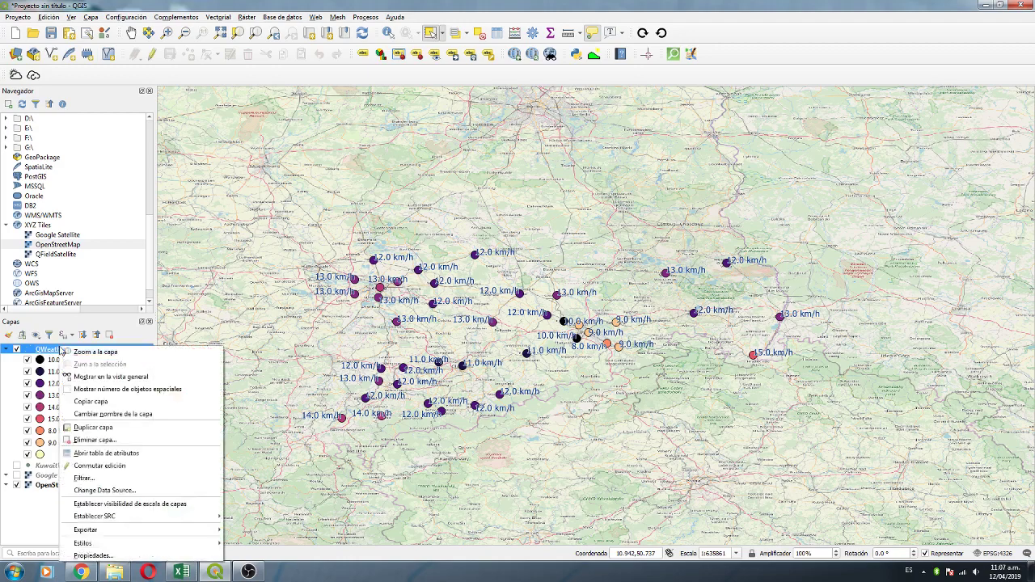
left_click(92, 556)
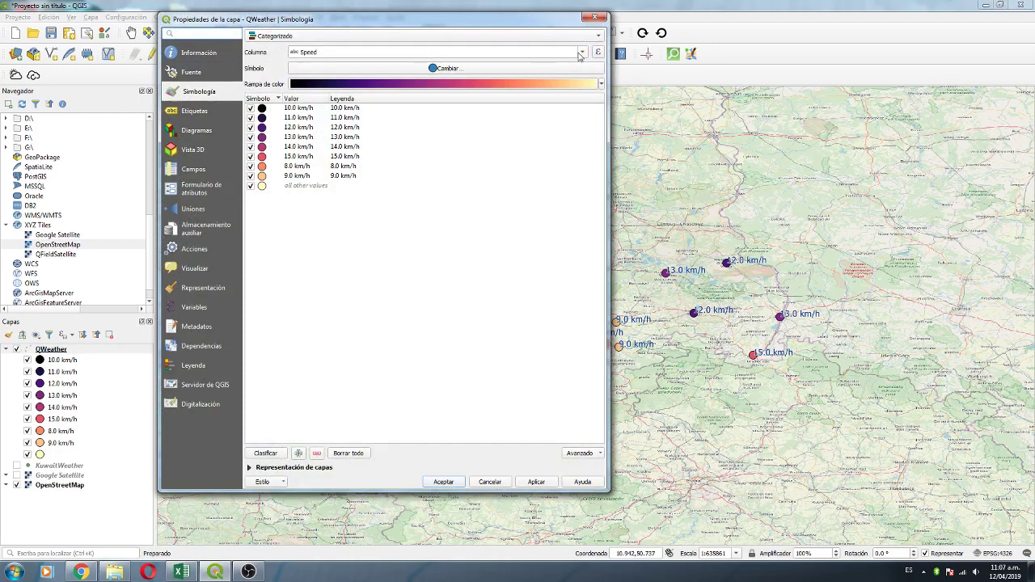
left_click(579, 52)
left_click(334, 118)
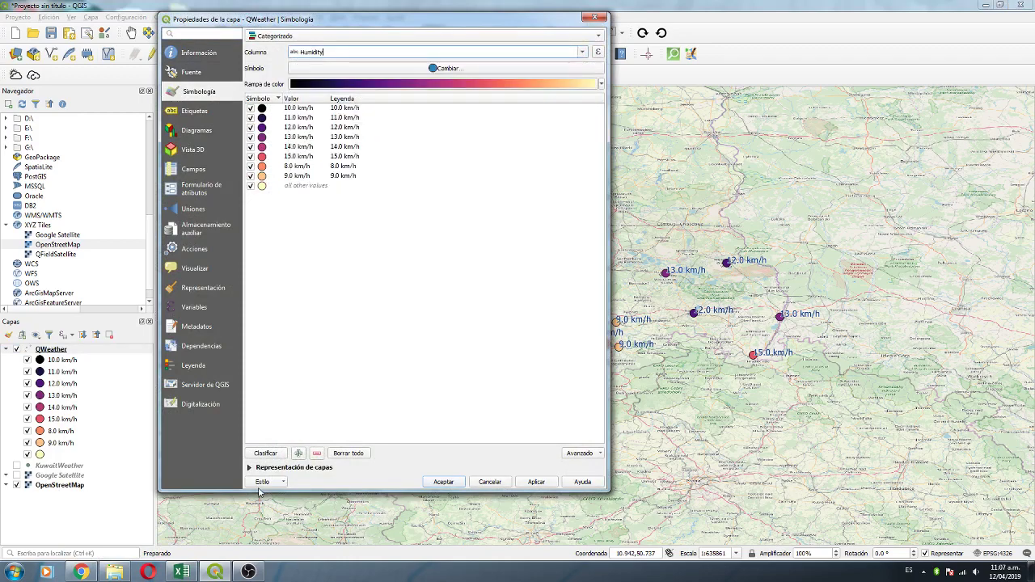
left_click(601, 84)
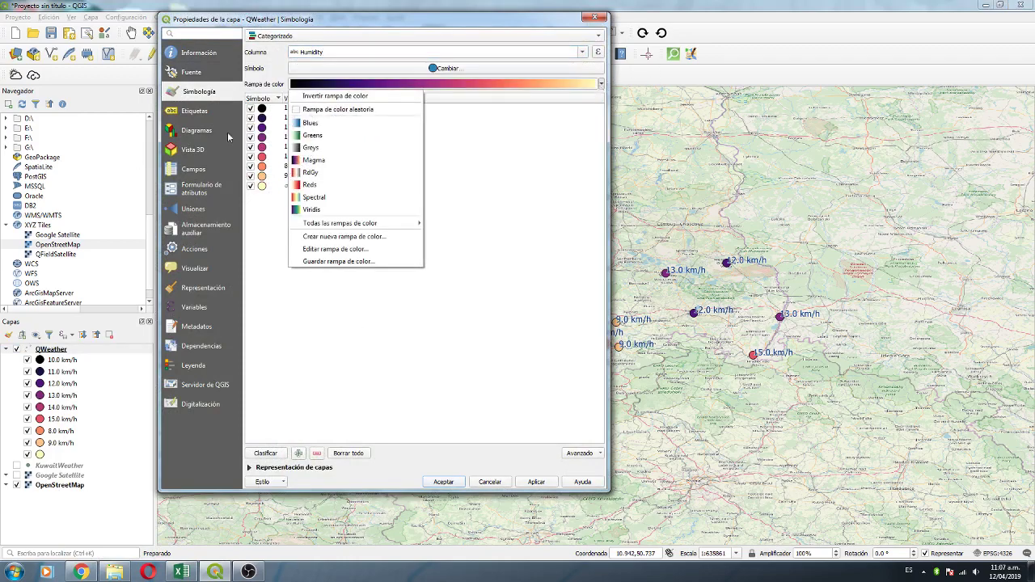
left_click(304, 136)
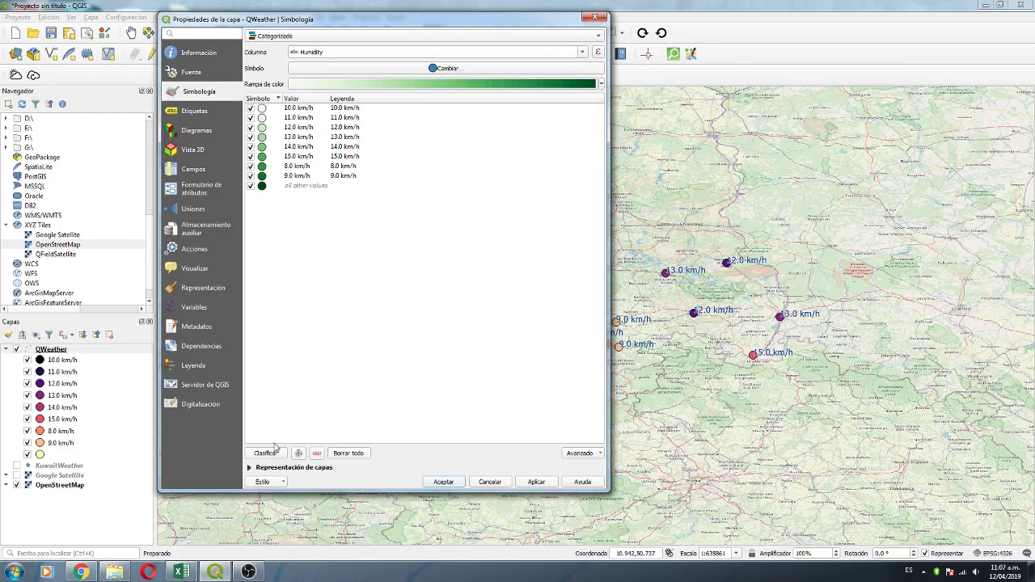
left_click(601, 84)
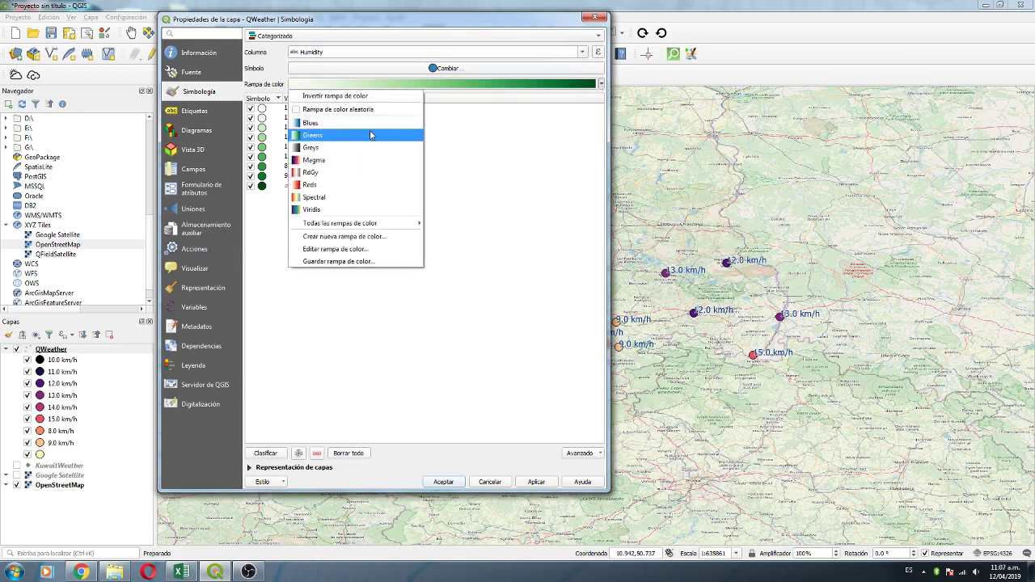
left_click(329, 200)
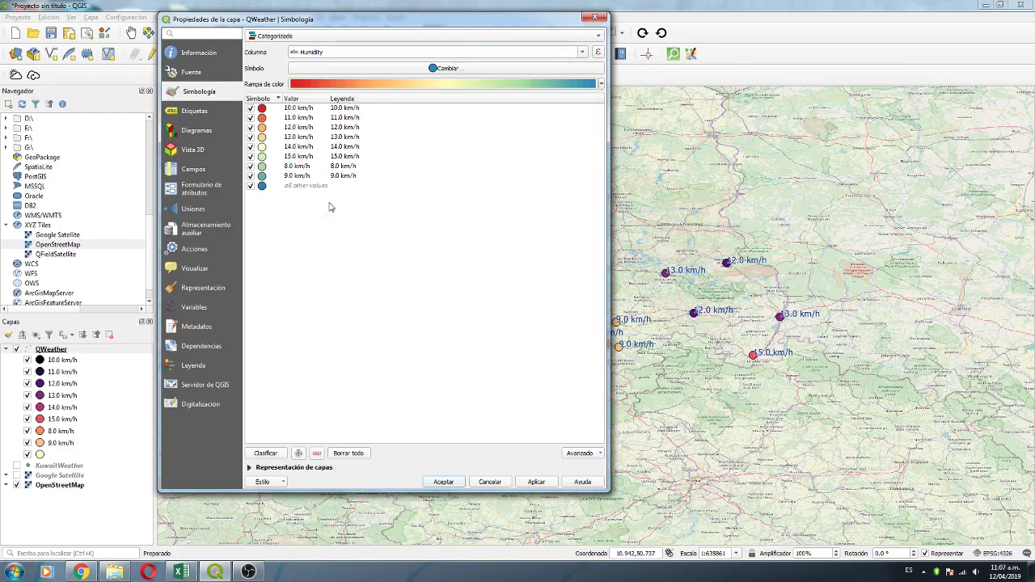
left_click(534, 483)
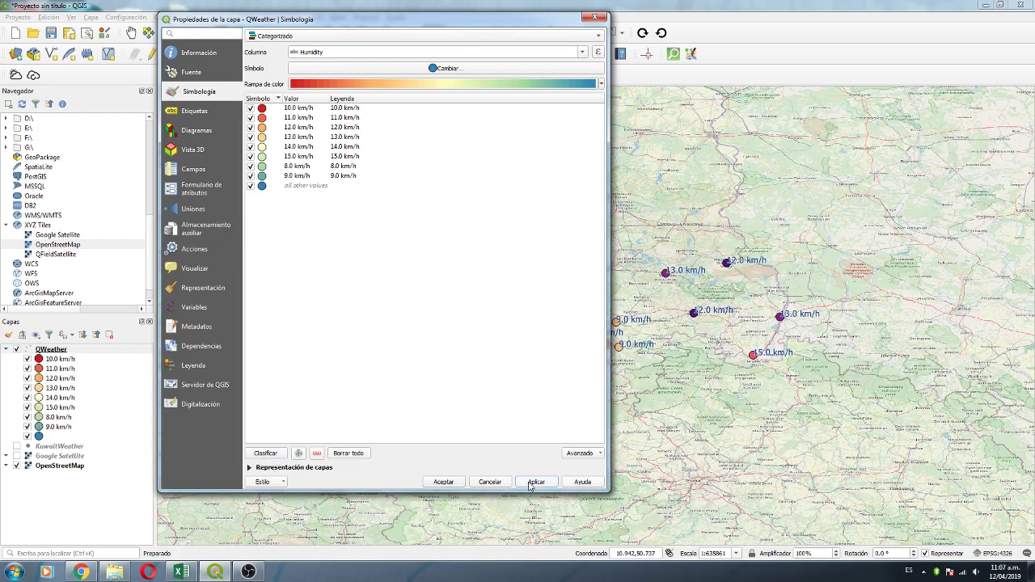
left_click(443, 482)
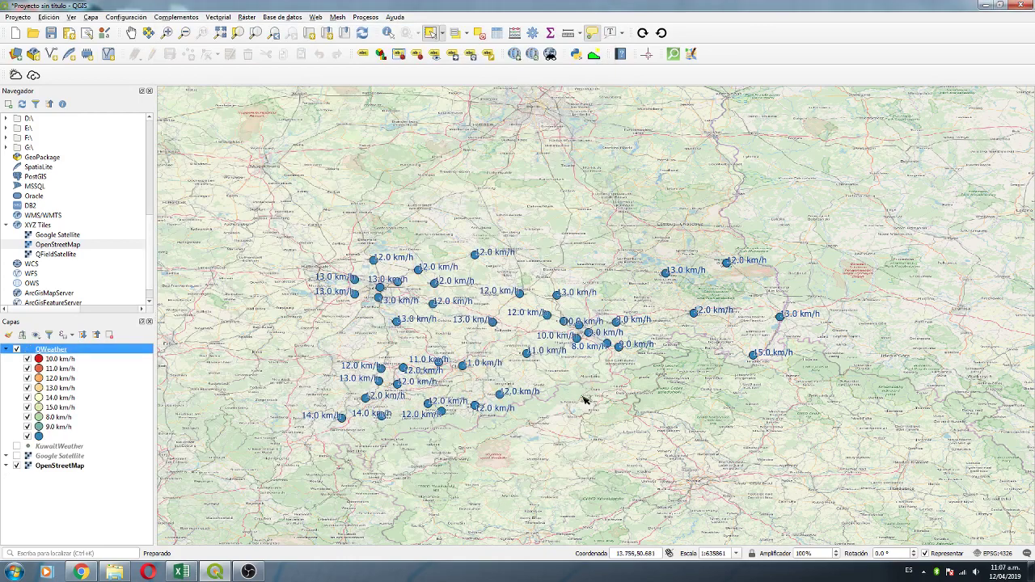
- Switch the QWeather label field from Speed to Humidity and apply
right_click(62, 349)
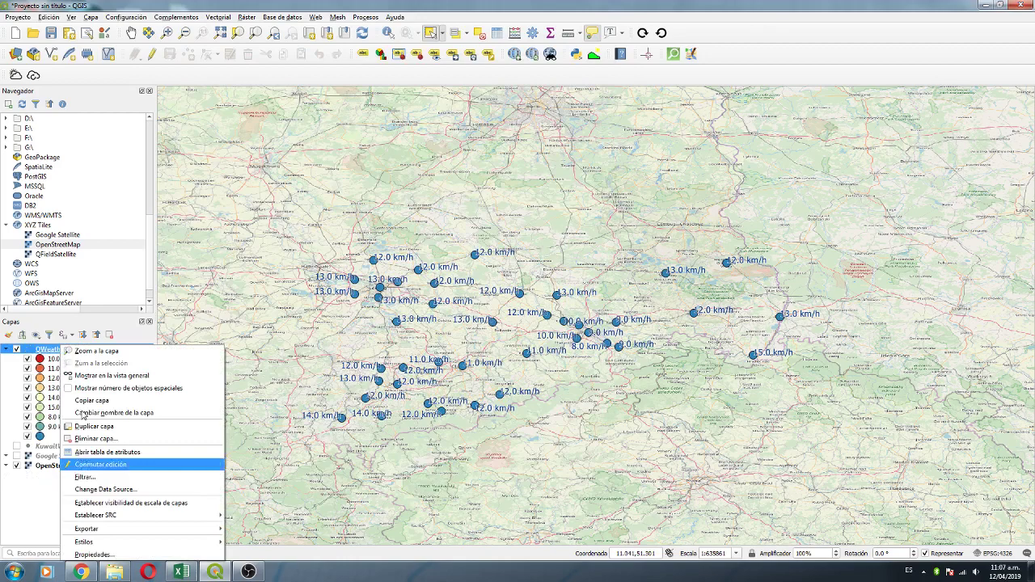
left_click(115, 555)
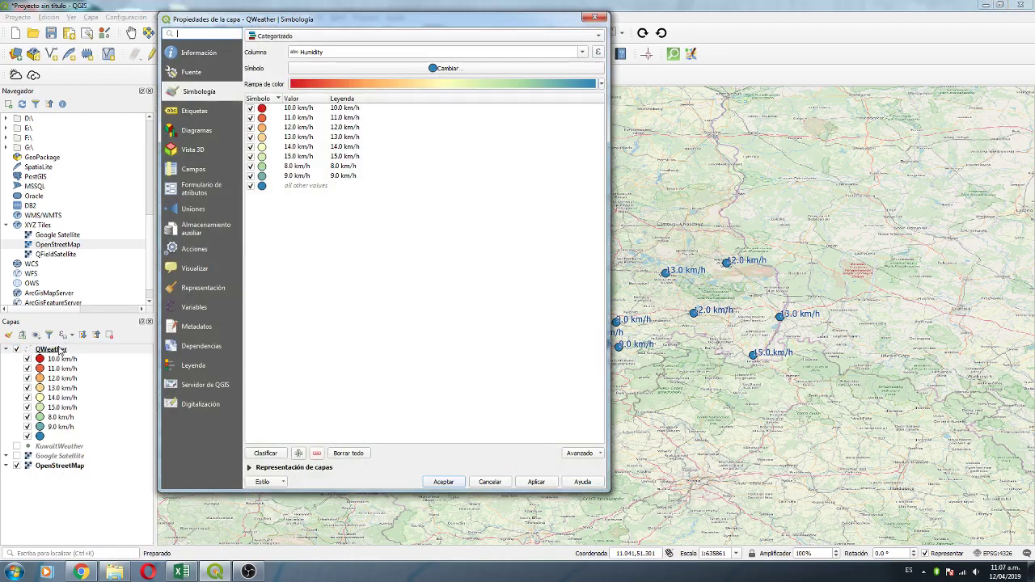
left_click(197, 114)
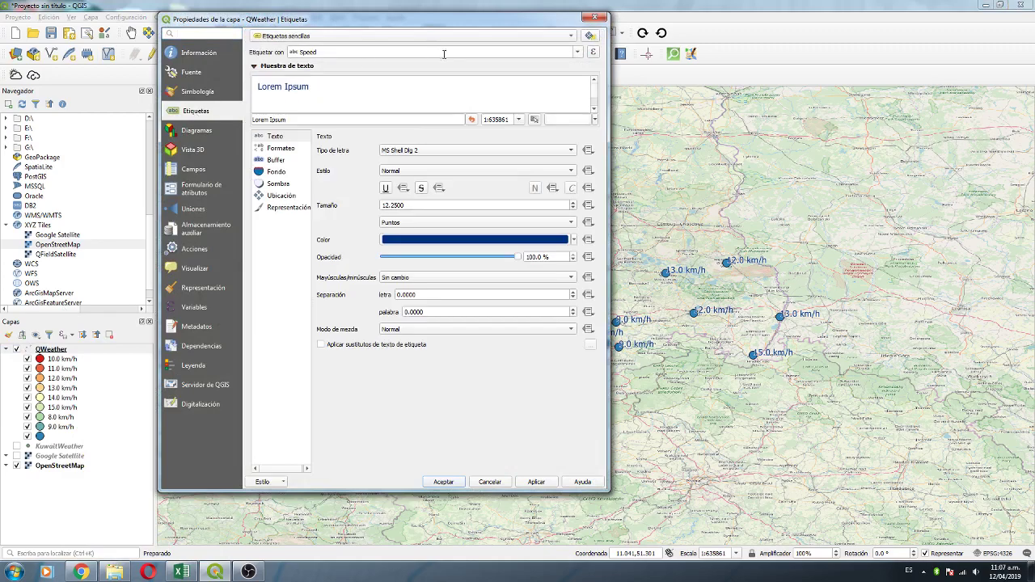
left_click(569, 55)
left_click(337, 115)
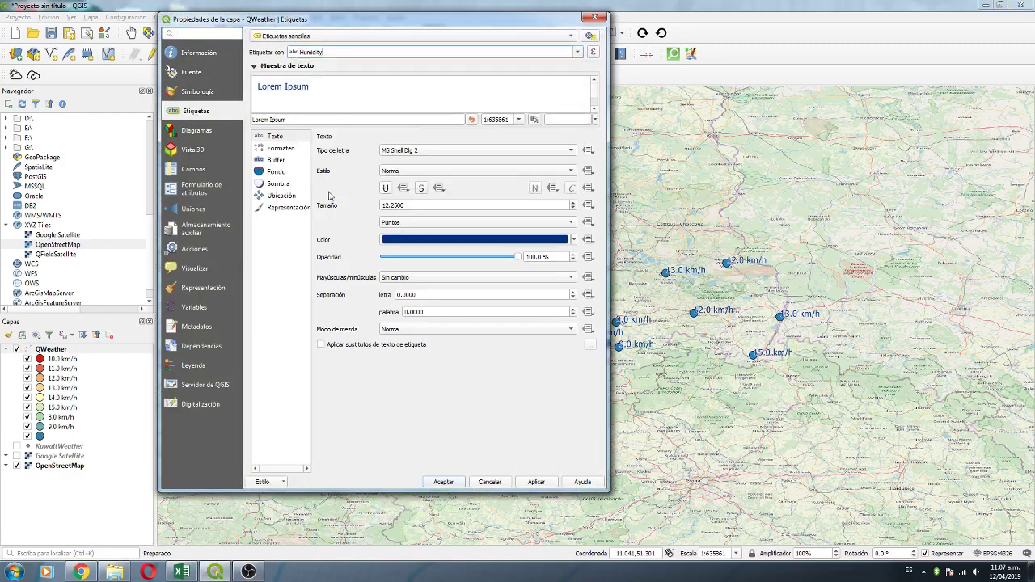
left_click(536, 483)
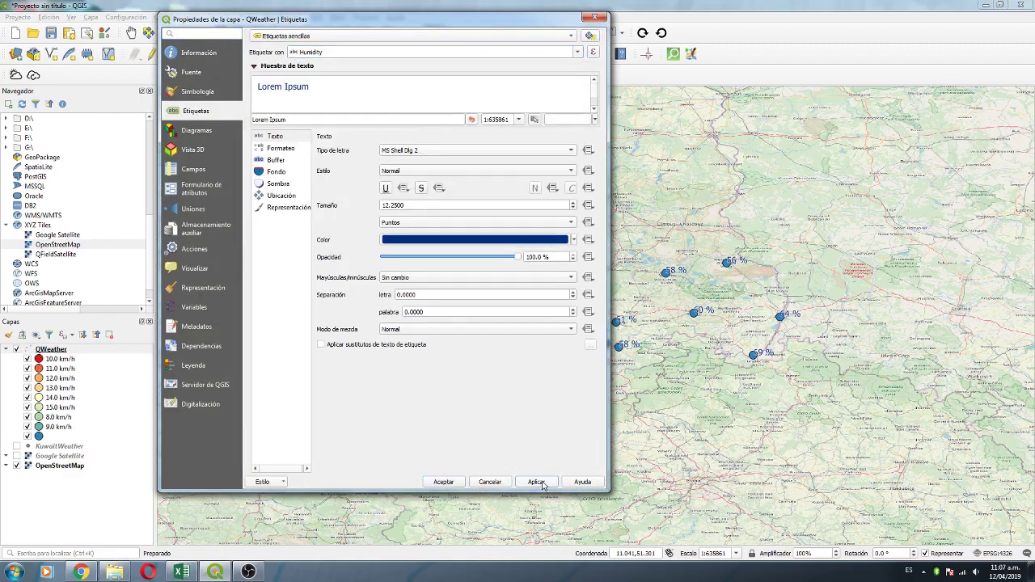
left_click(444, 483)
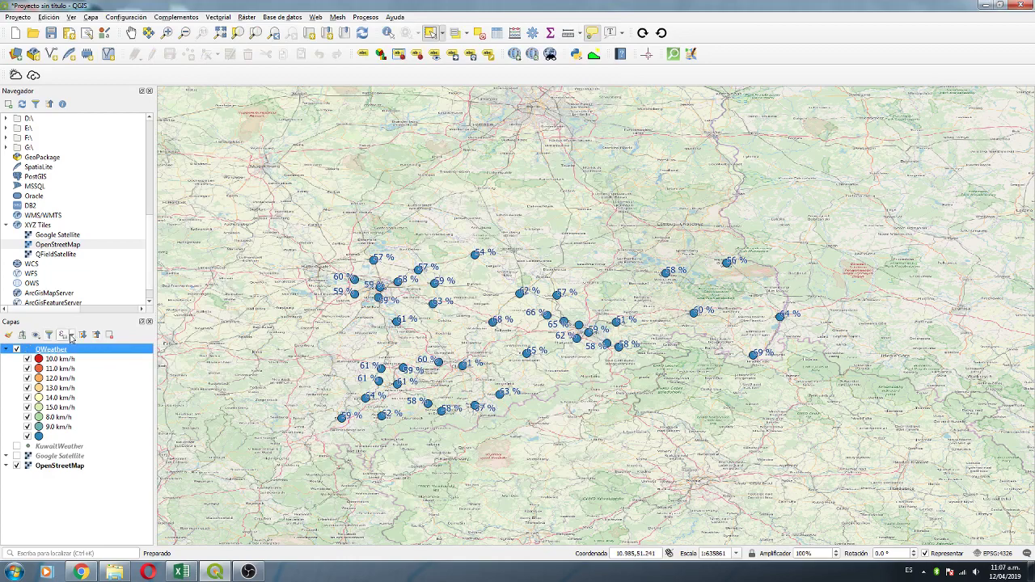
- Clear old categories and reclassify QWeather into humidity classes 54–69 %, then apply
right_click(43, 351)
left_click(73, 560)
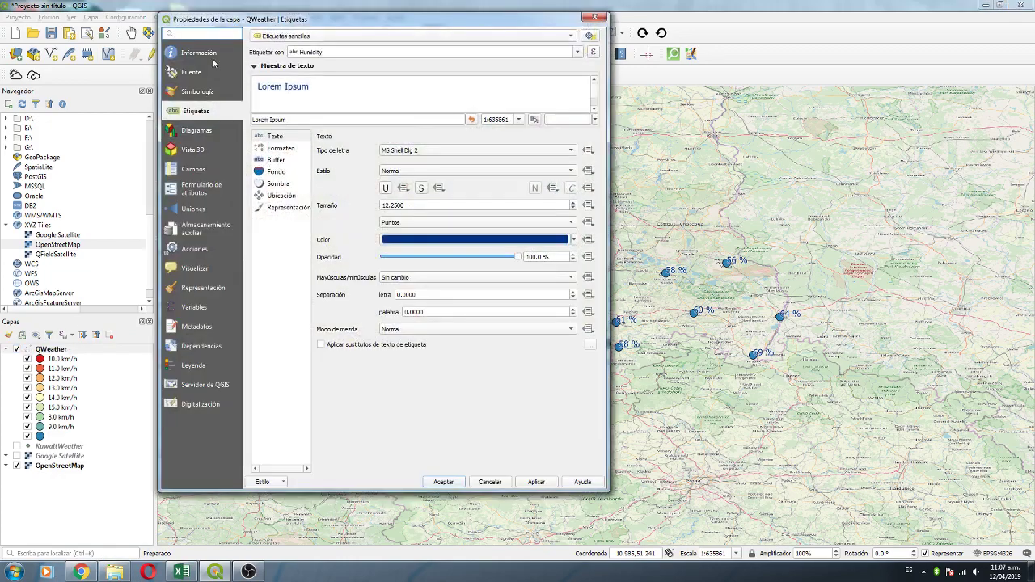
left_click(191, 91)
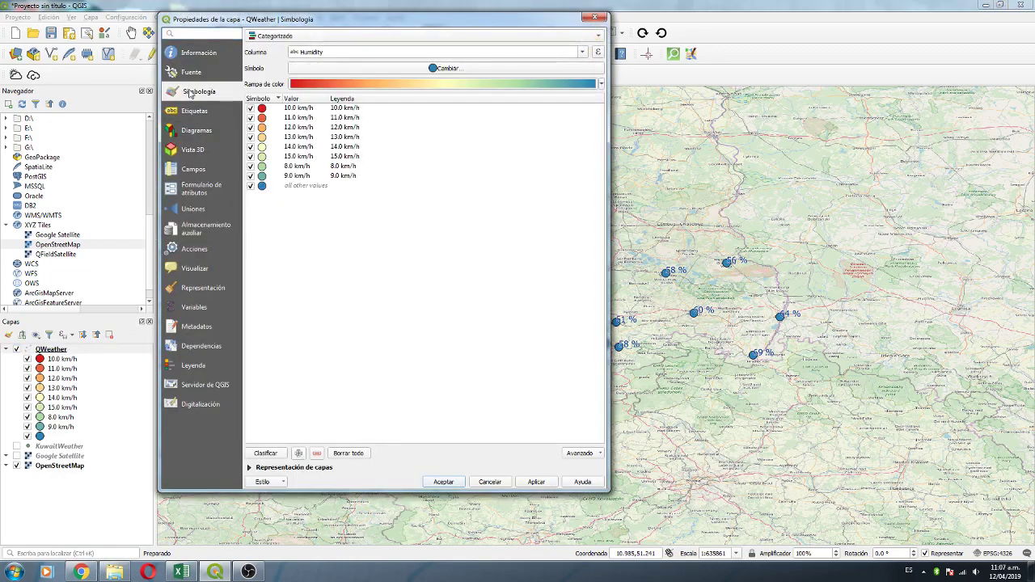
left_click(269, 454)
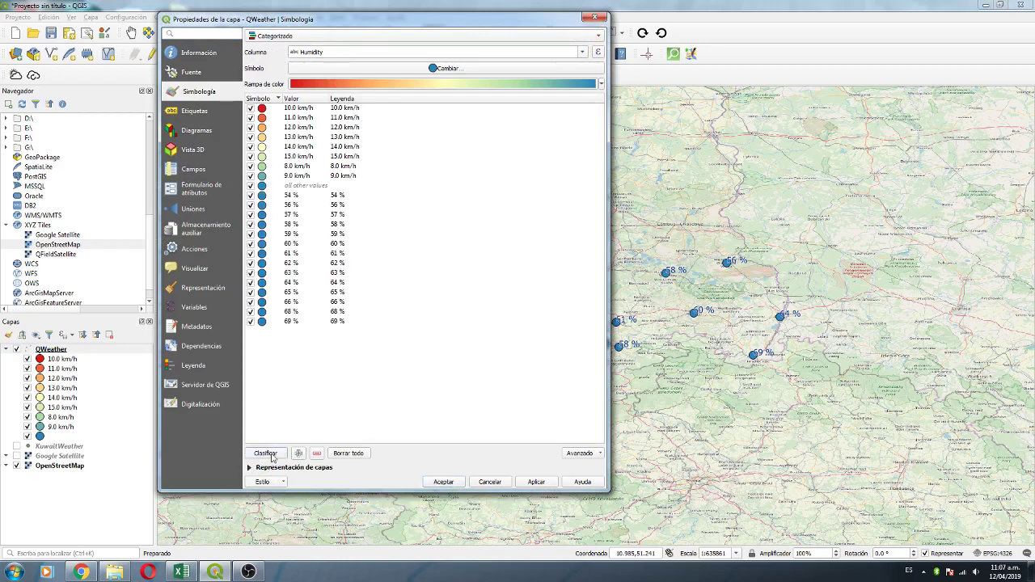
left_click(338, 454)
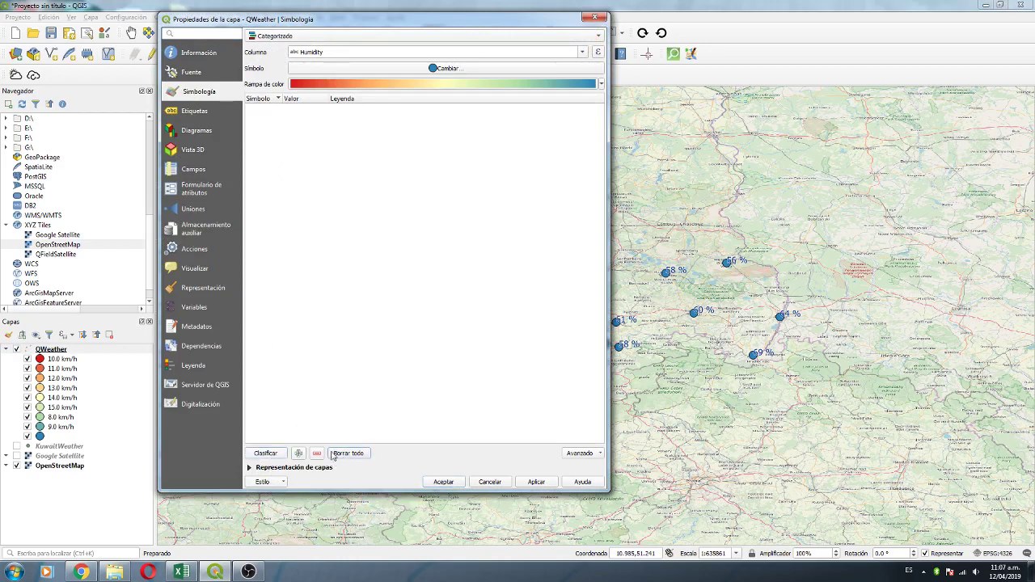
left_click(271, 456)
left_click(540, 484)
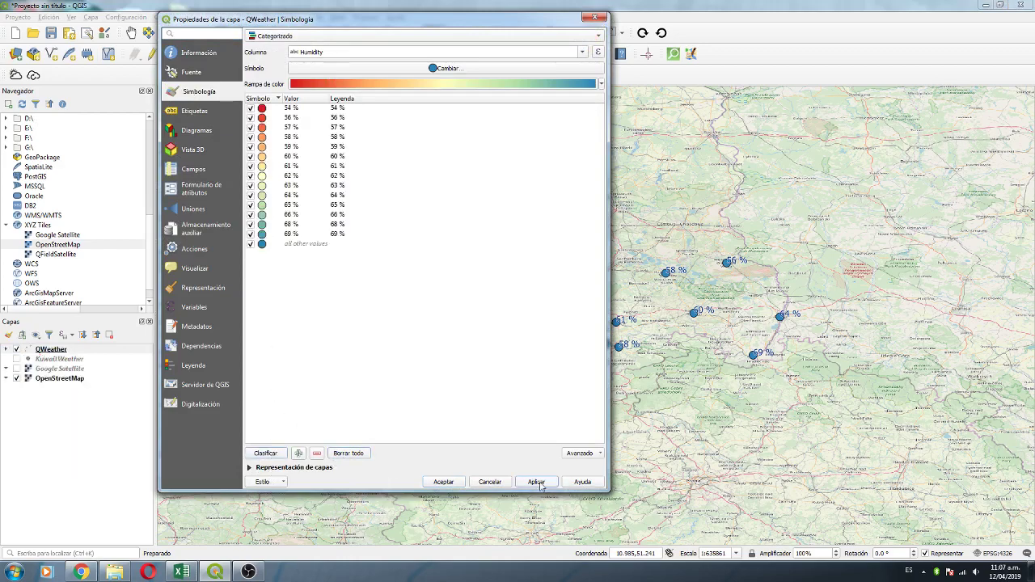
left_click(443, 481)
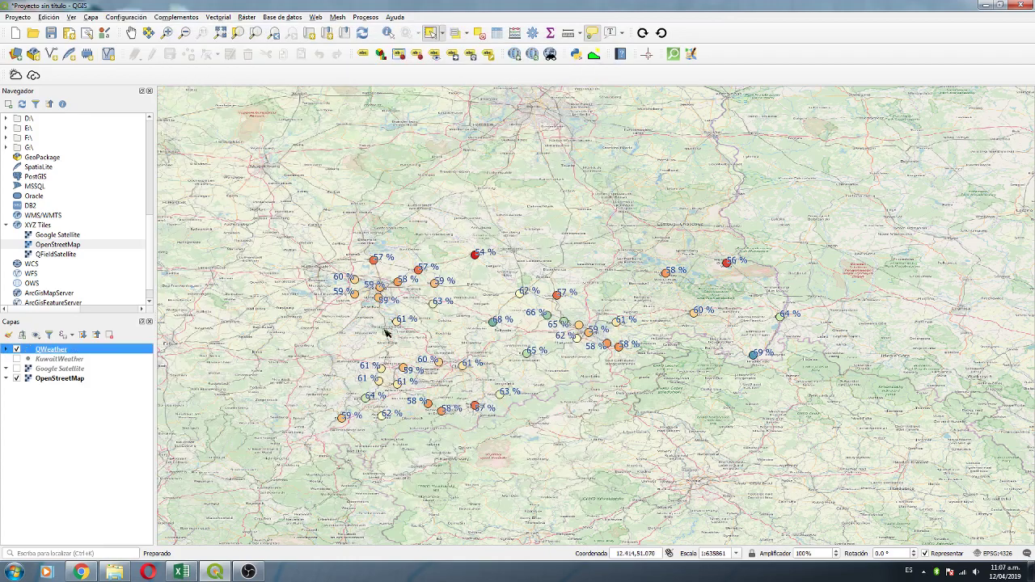